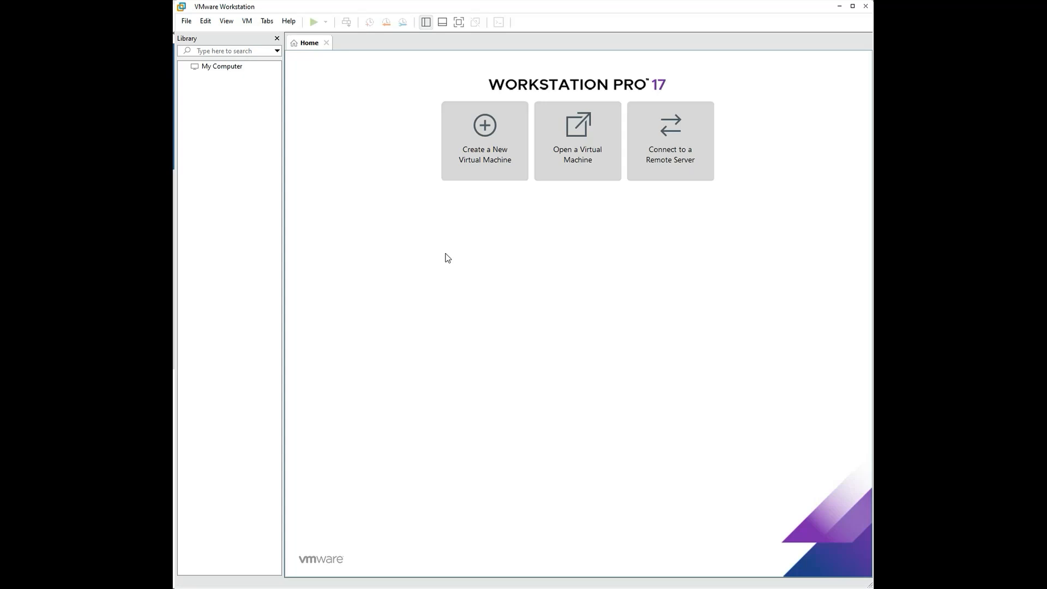
Step: Bring up the Windows 10 download page and select its web address
left_click(173, 165)
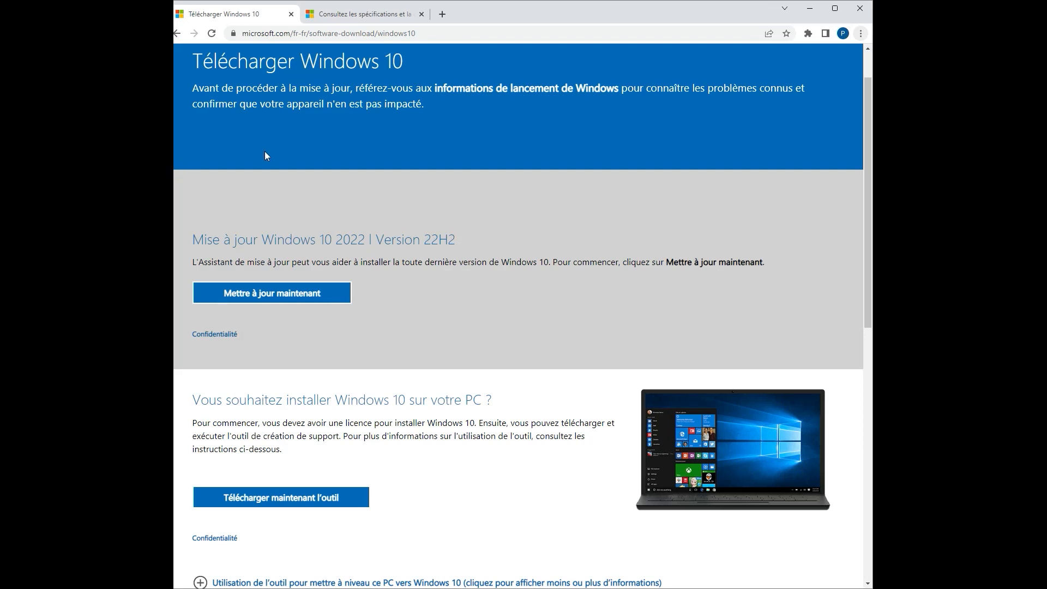
scroll(349, 199, "up", 1)
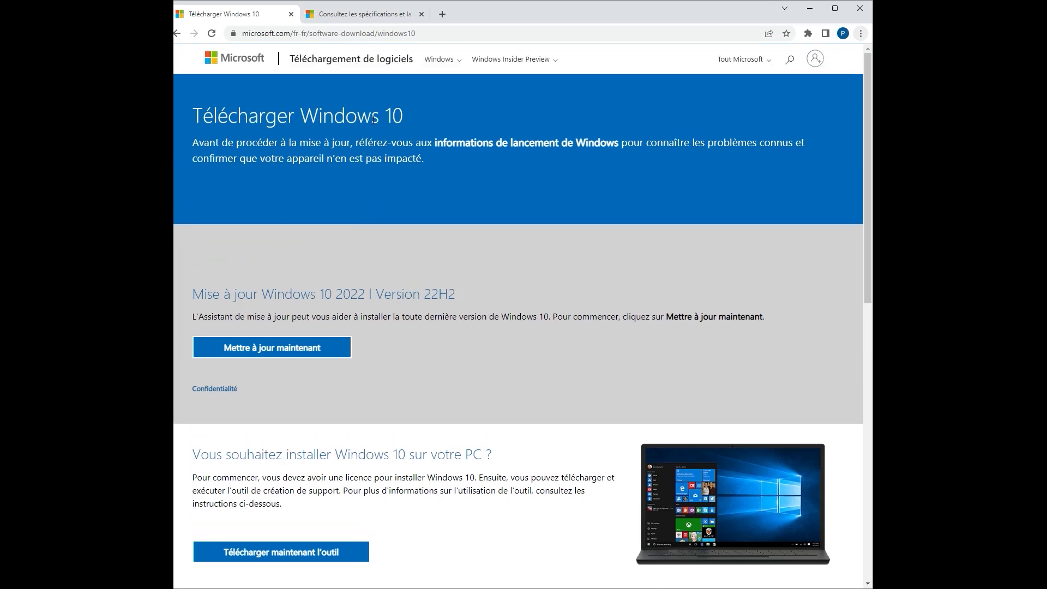
left_click(431, 34)
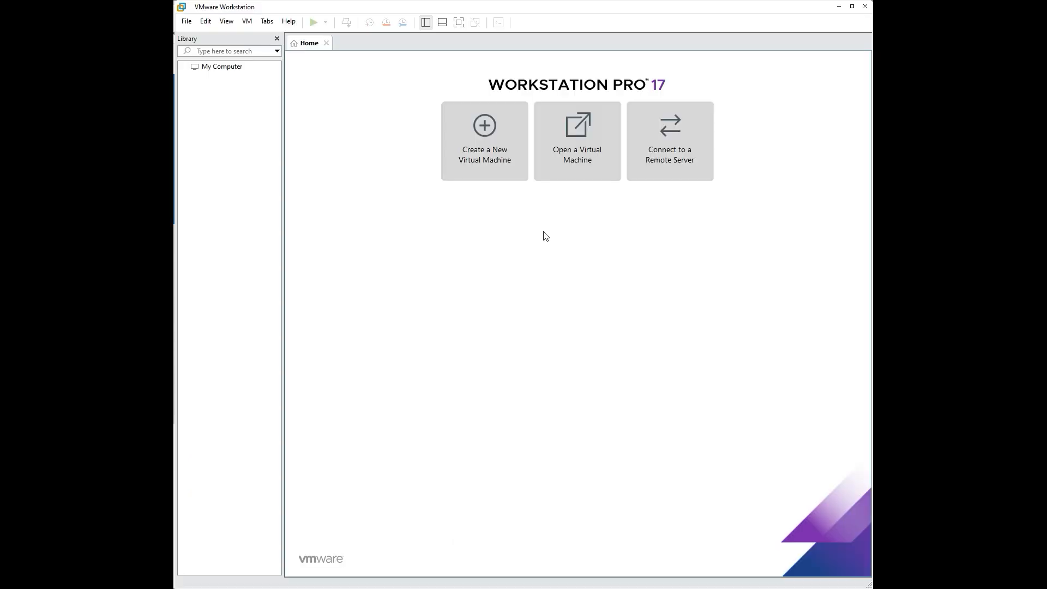
Step: Start a Custom (advanced) new virtual machine, keeping Workstation 17.x hardware compatibility
left_click(493, 168)
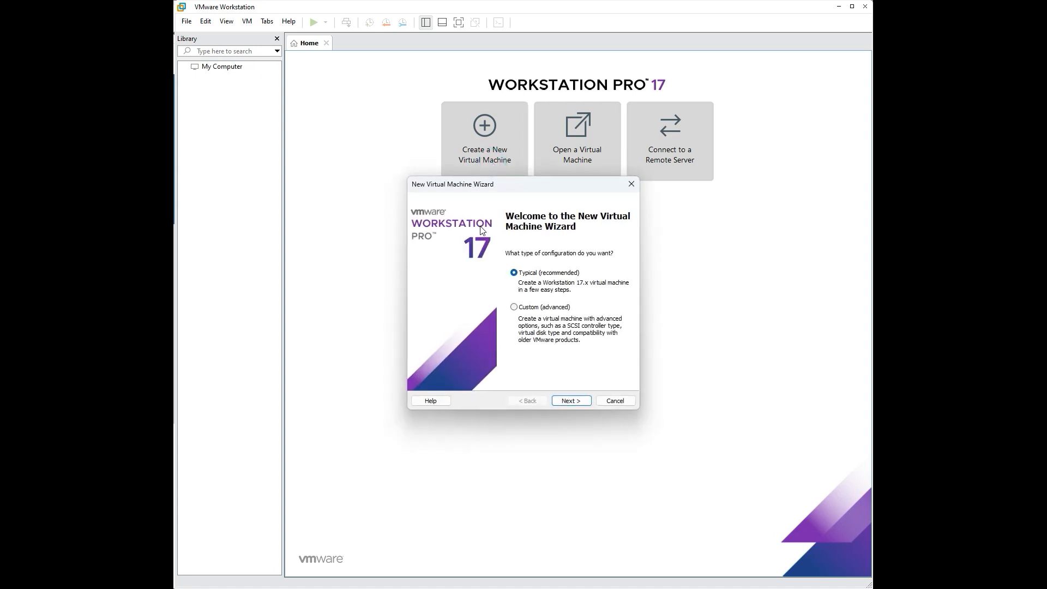
left_click(520, 309)
left_click(570, 401)
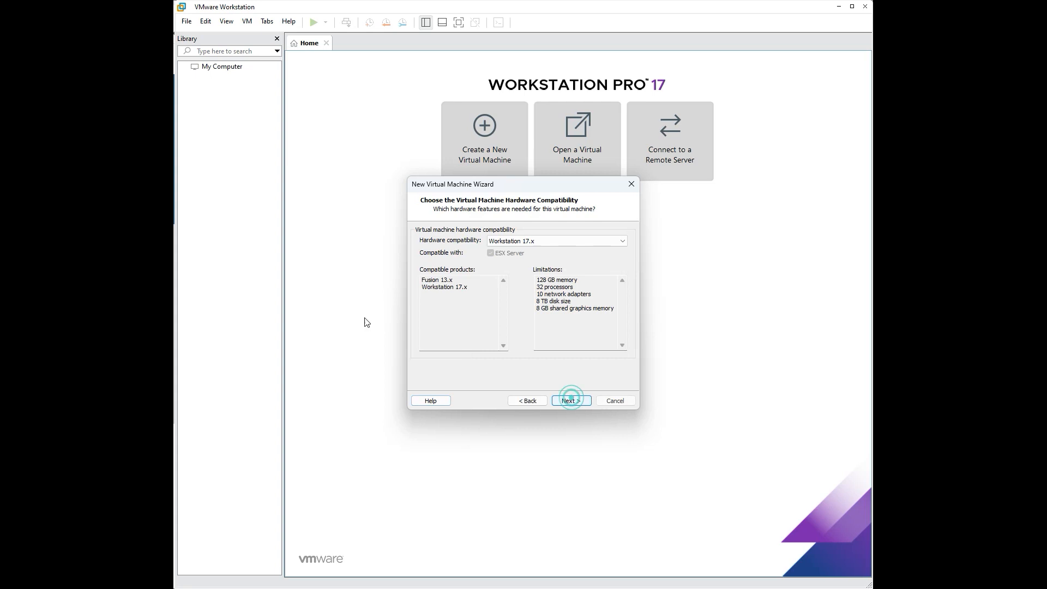
left_click(529, 241)
left_click(529, 240)
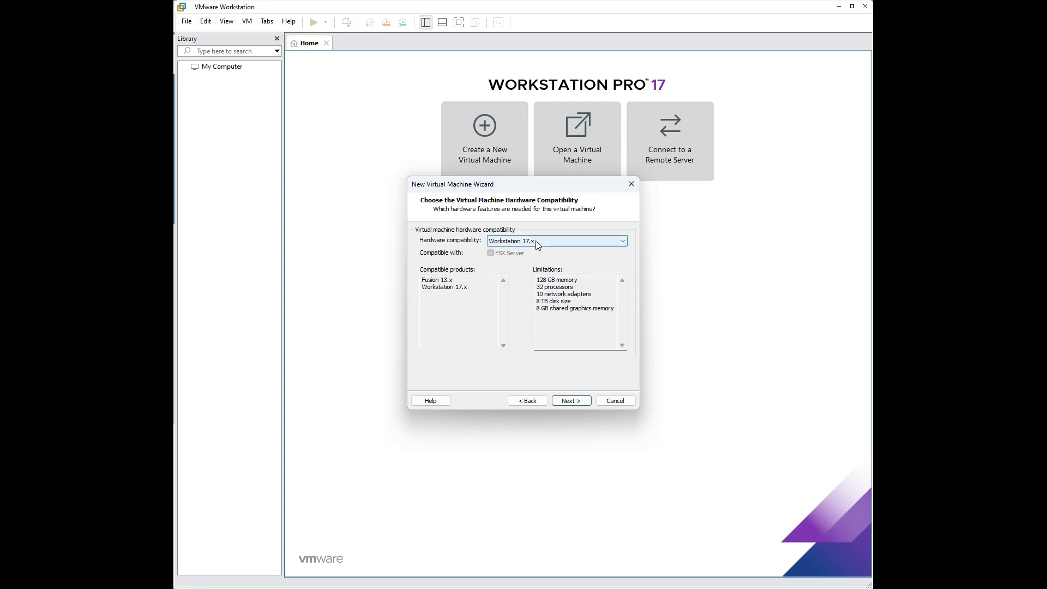
left_click(556, 400)
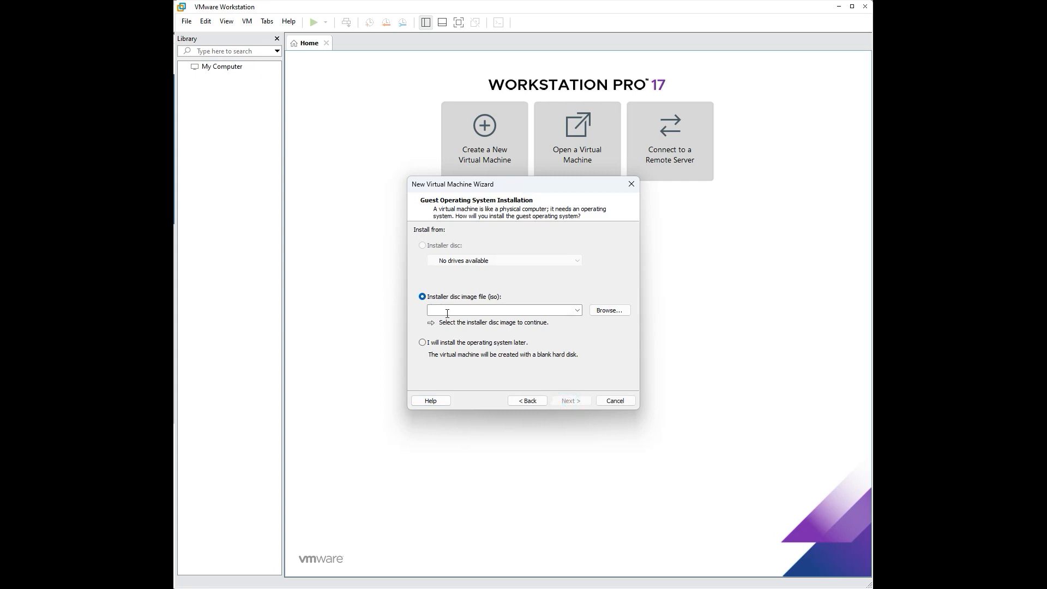
Step: Pick 'install the operating system later' and keep Microsoft Windows, Windows 10 x64 as guest
left_click(595, 312)
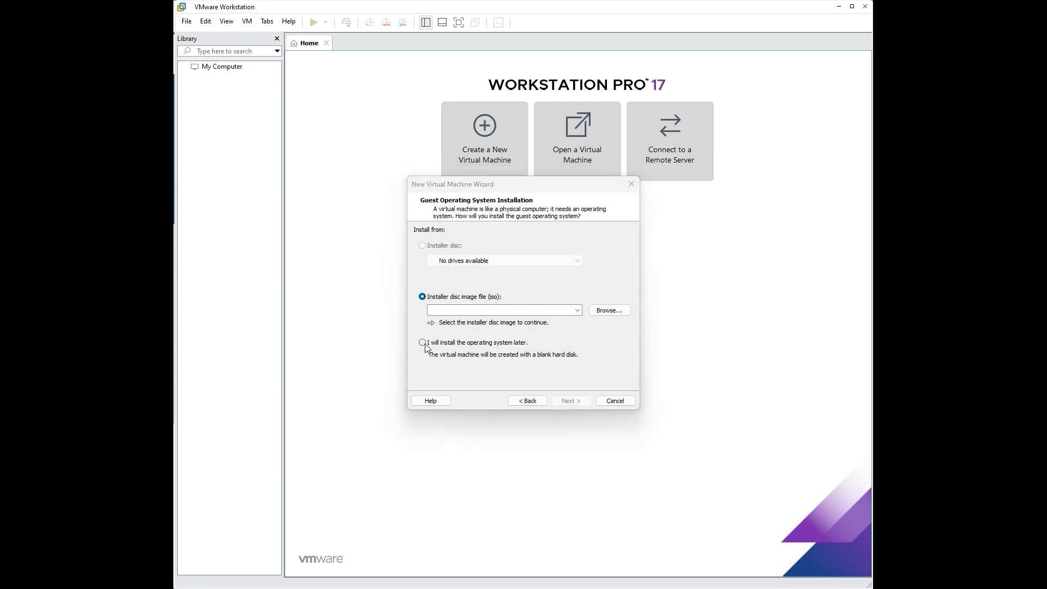
left_click(425, 345)
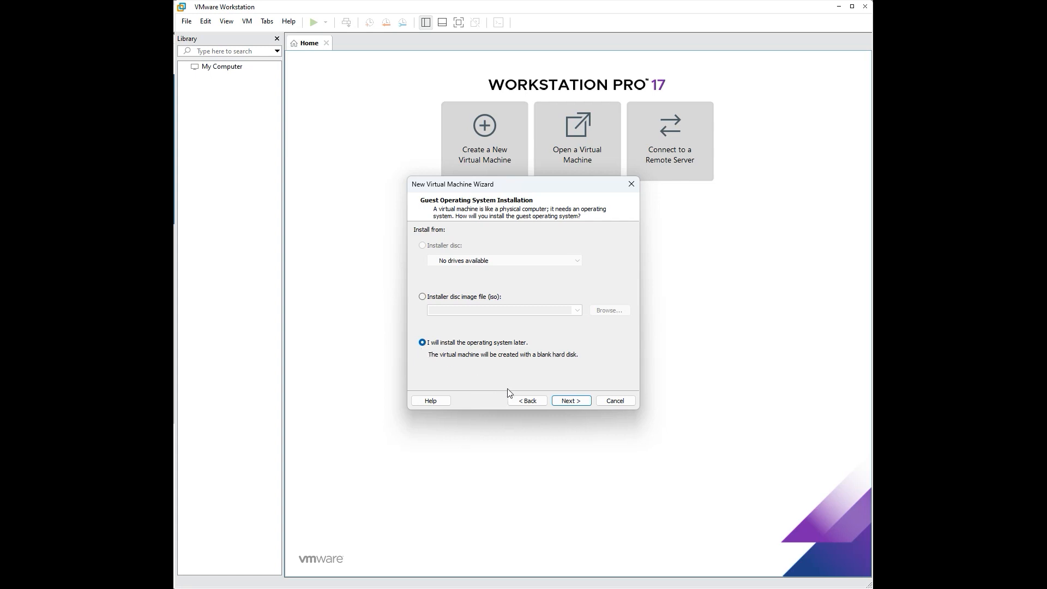
left_click(558, 403)
left_click(463, 302)
left_click(463, 304)
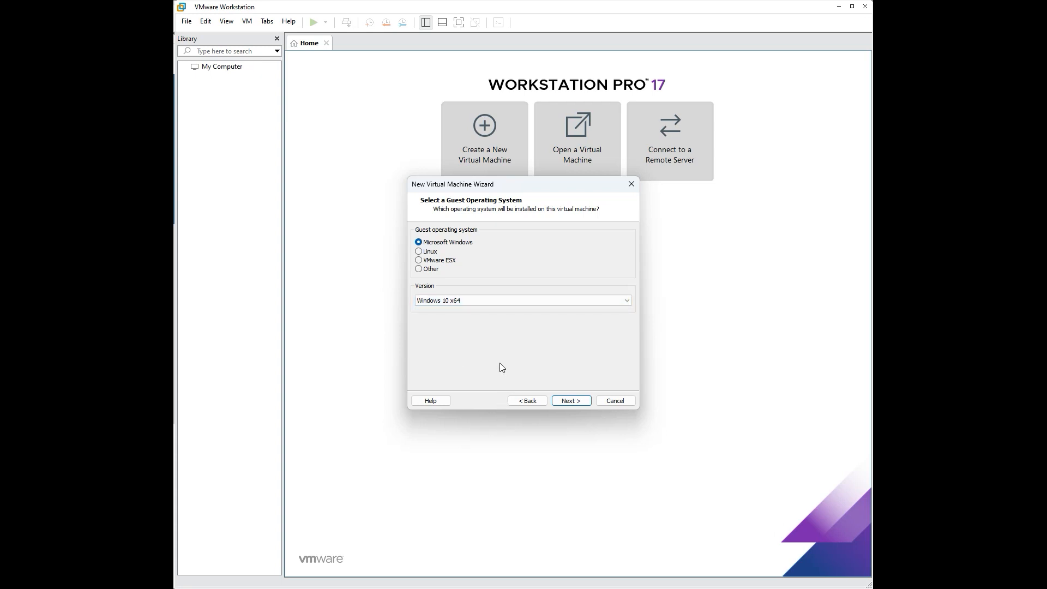
Step: Replace the default virtual machine name with Windows10
left_click(569, 401)
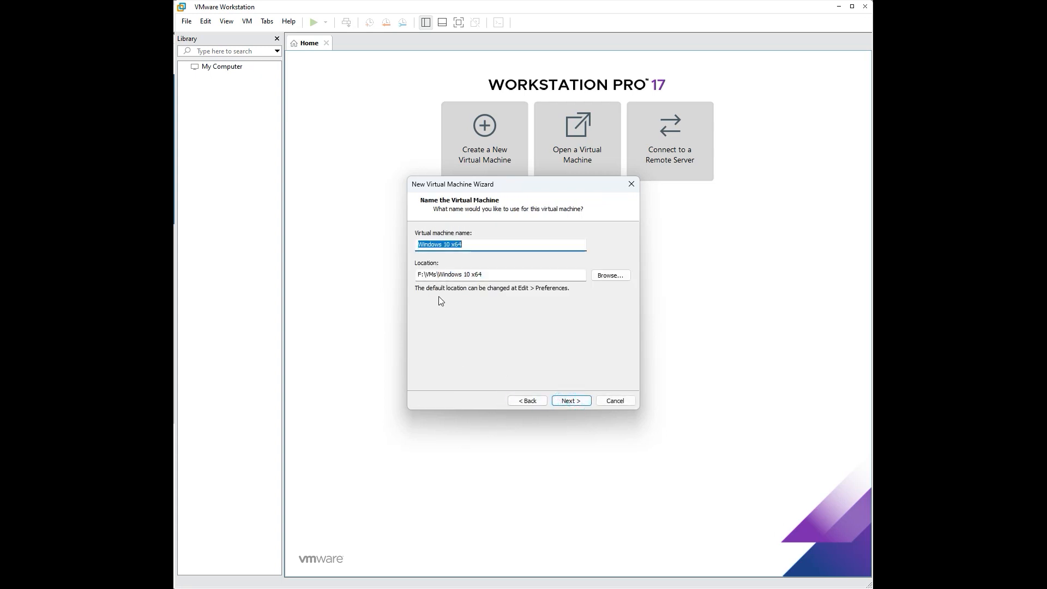
left_click_drag(489, 250, 355, 251)
type("Windows10")
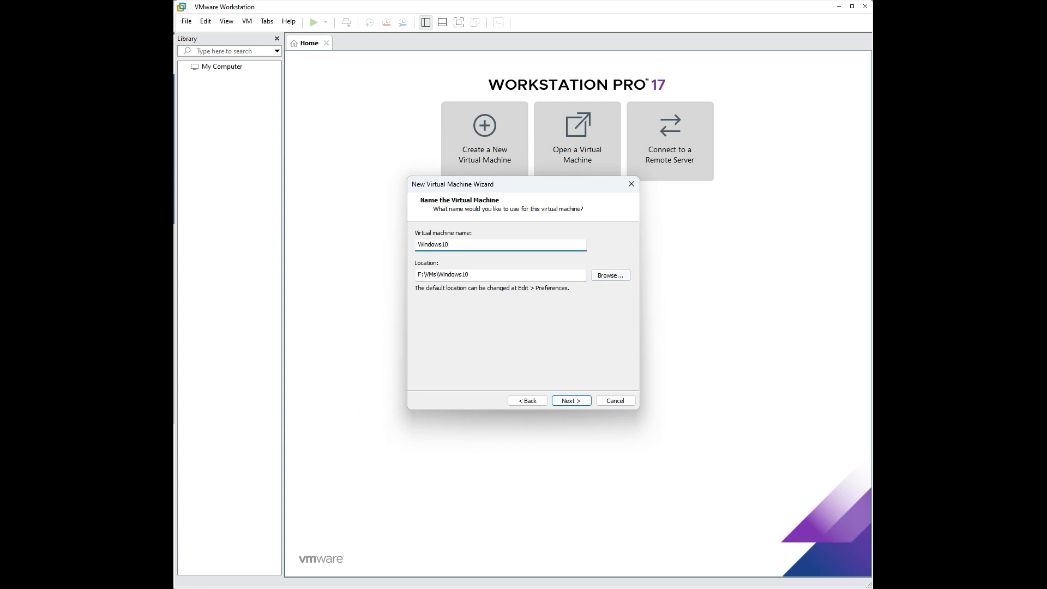
left_click(471, 271)
double_click(489, 274)
left_click_drag(493, 277, 422, 277)
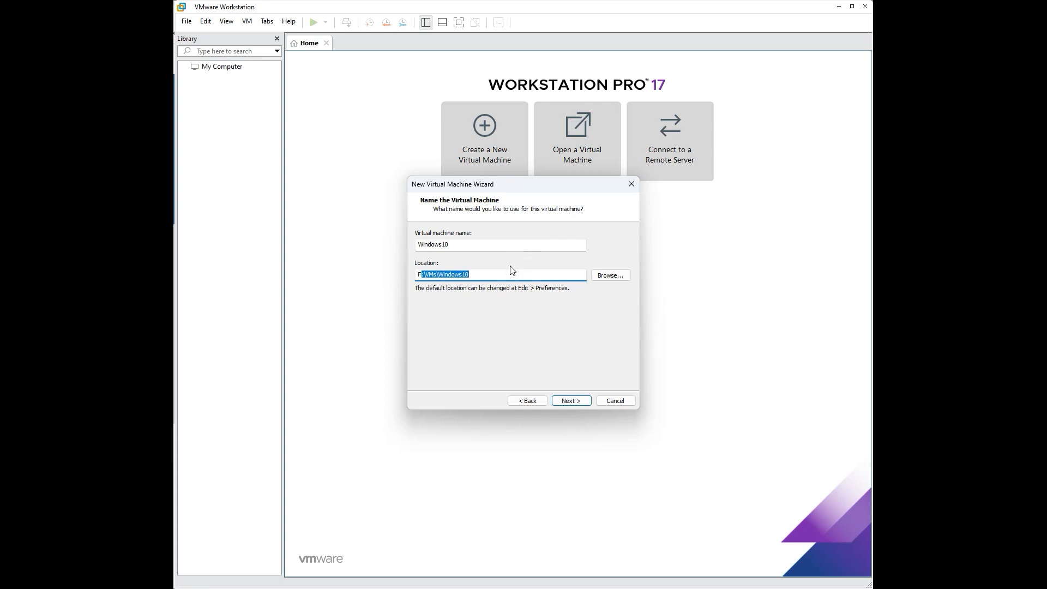
left_click(499, 275)
Step: Create a new Windows10 folder under F:\VMs and use it as the machine's location
left_click(610, 276)
left_click_drag(202, 212, 504, 187)
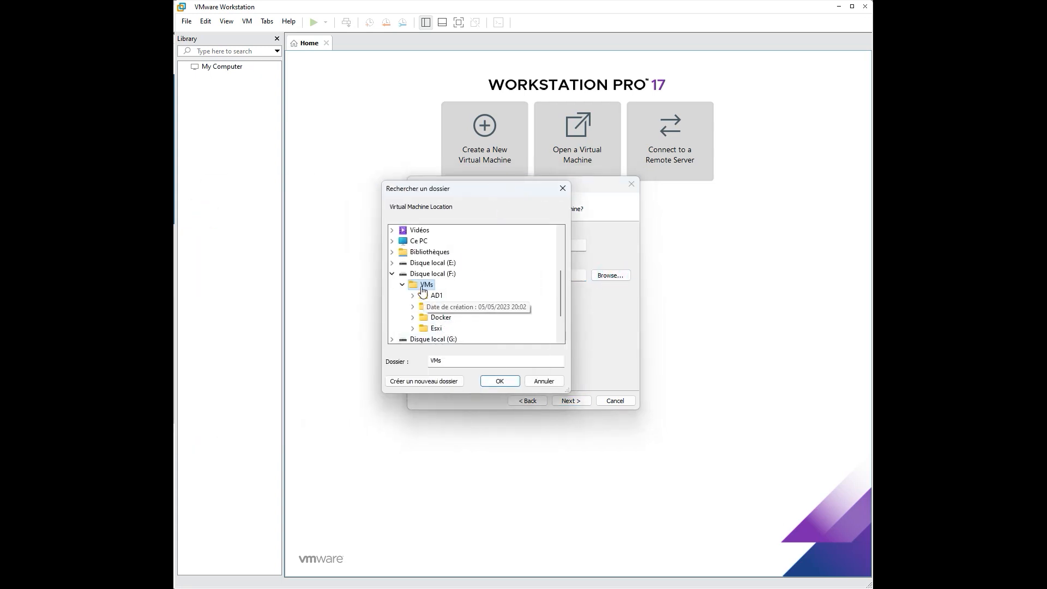
left_click(431, 385)
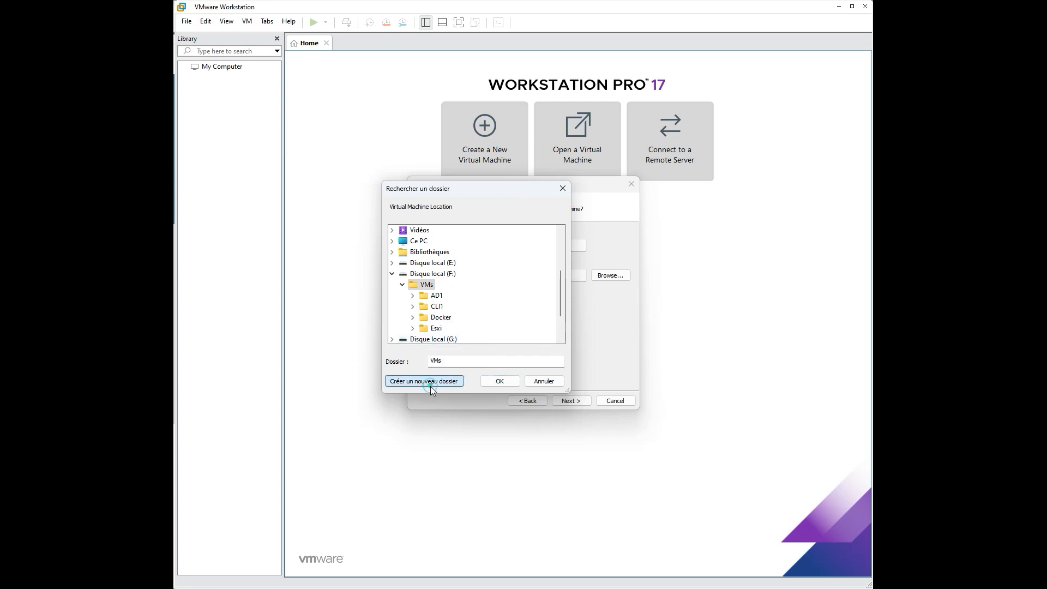
type("W")
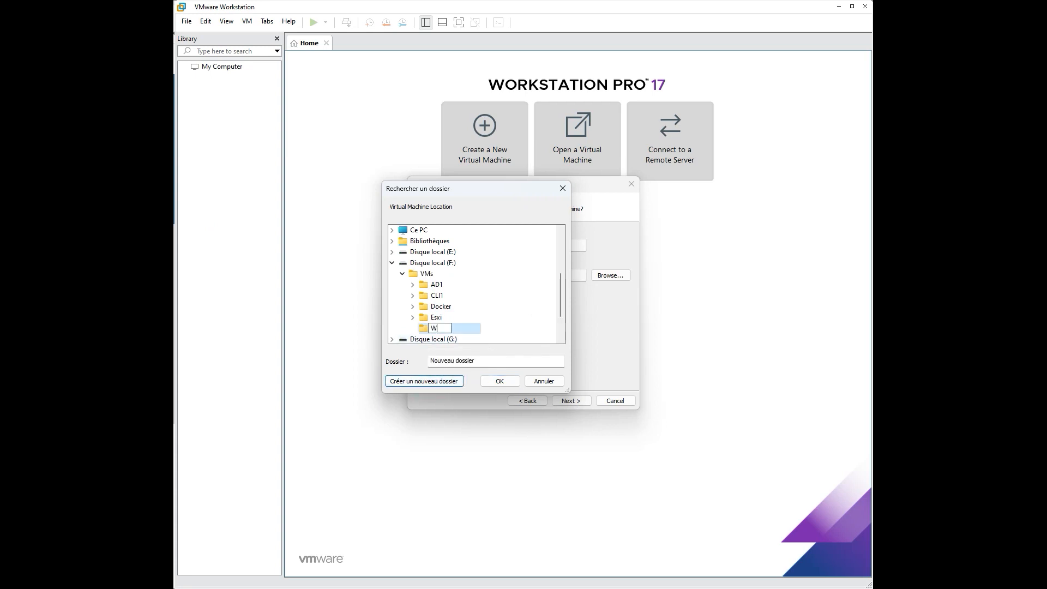
type("indows10")
left_click(480, 327)
left_click(499, 381)
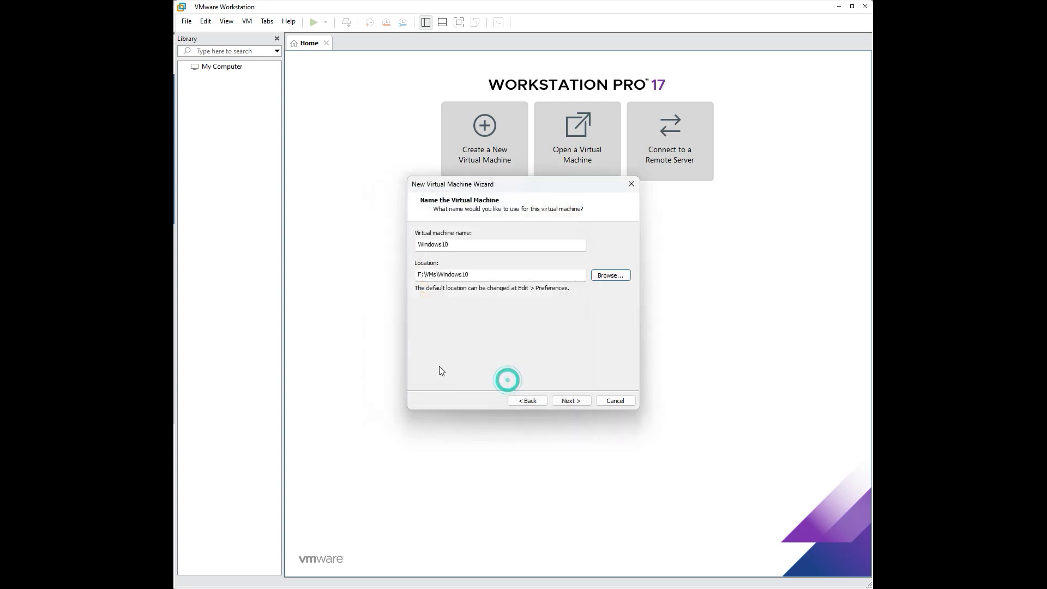
Step: Keep UEFI firmware and 2 processors
left_click(583, 404)
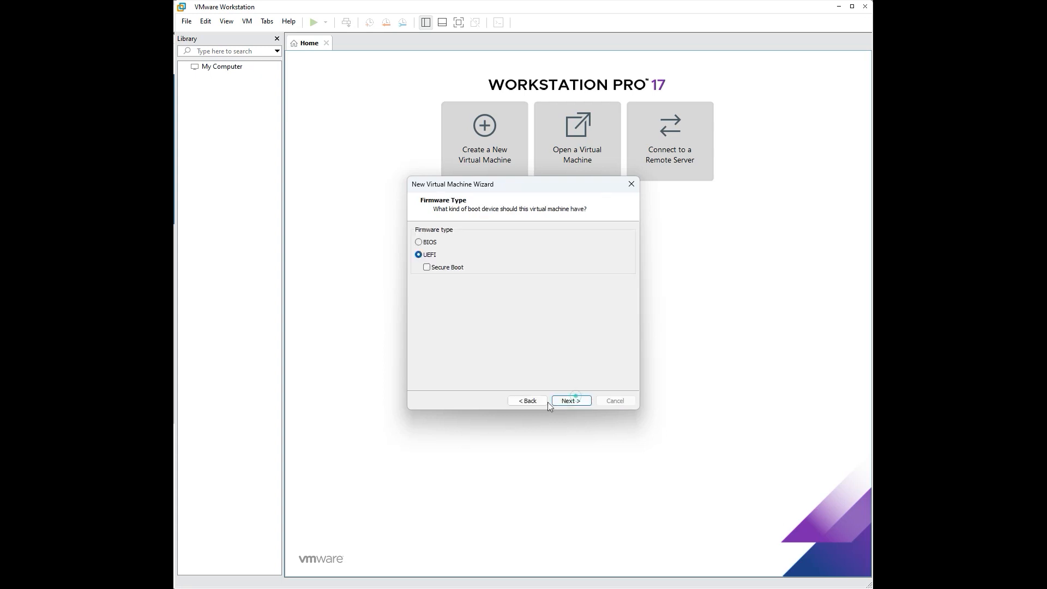
left_click(574, 402)
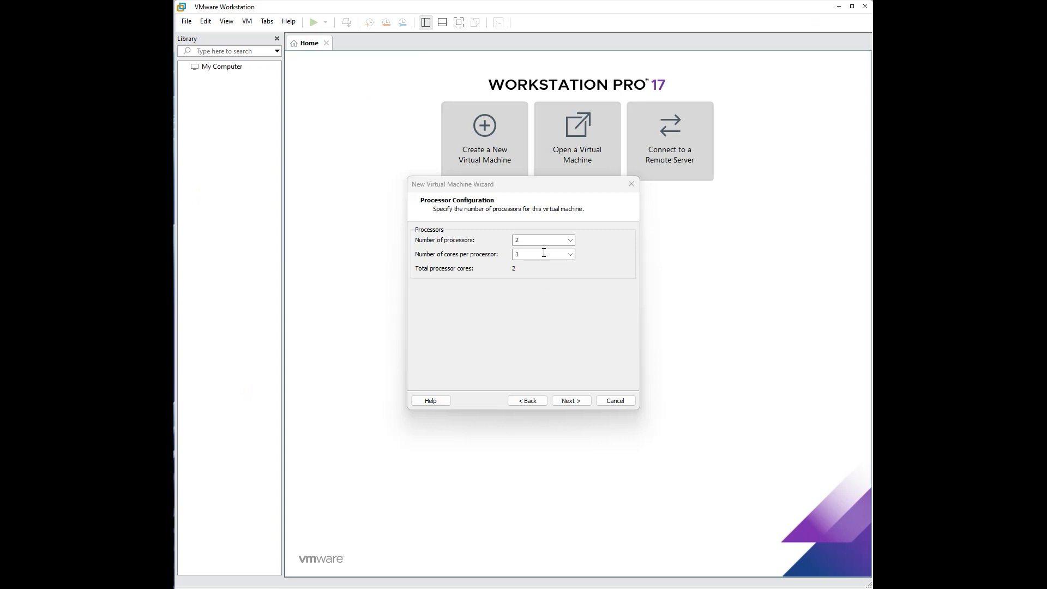
left_click(560, 242)
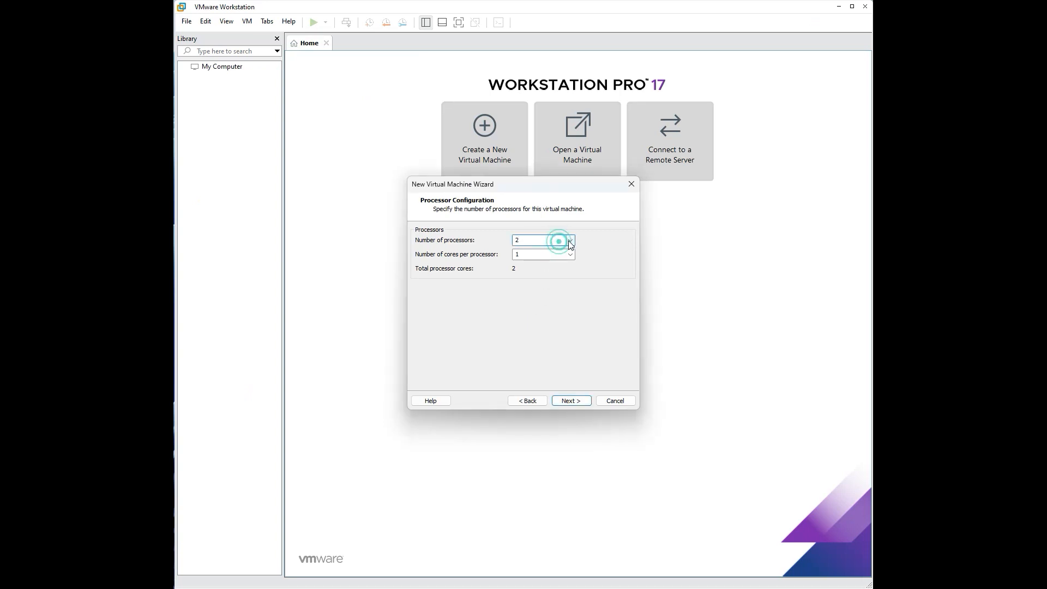
left_click(570, 240)
left_click(562, 259)
left_click(571, 401)
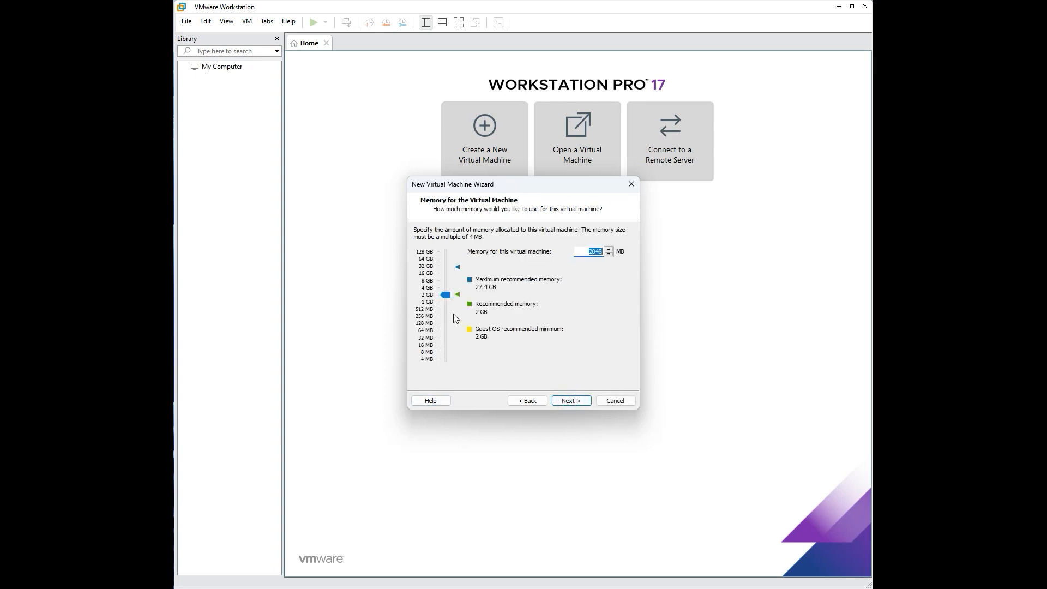
Step: Keep 2048 MB memory, NAT networking, LSI Logic SAS controller and NVMe disk type
left_click(586, 251)
left_click(571, 402)
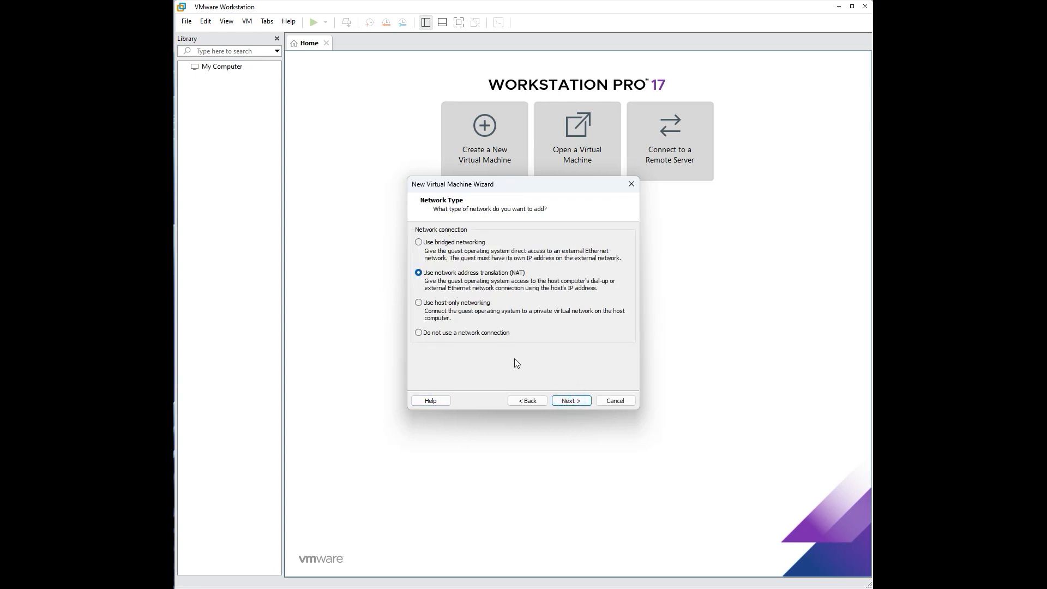
left_click(581, 401)
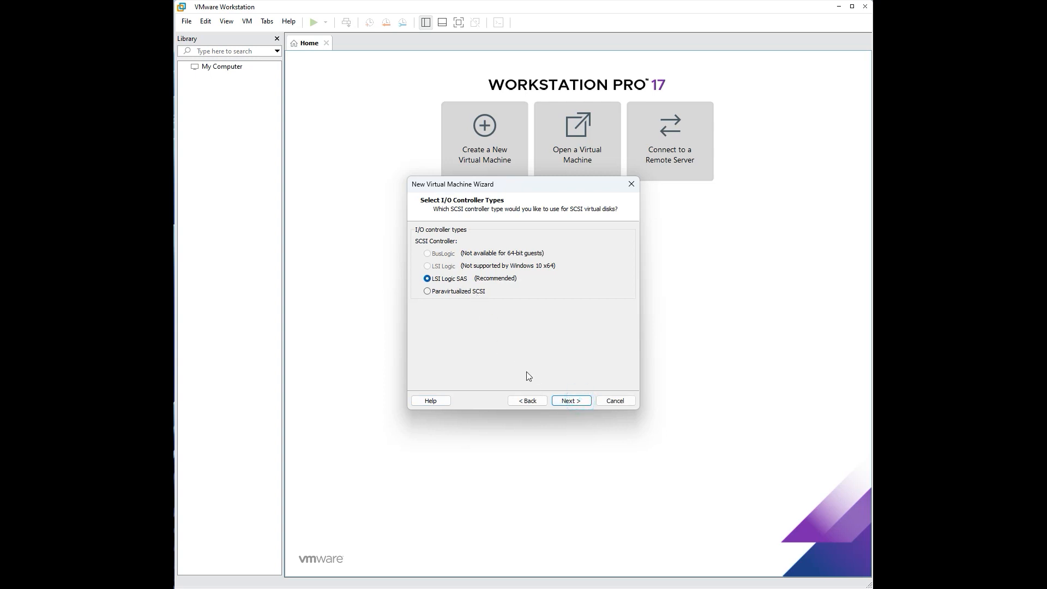
left_click(565, 400)
left_click(572, 401)
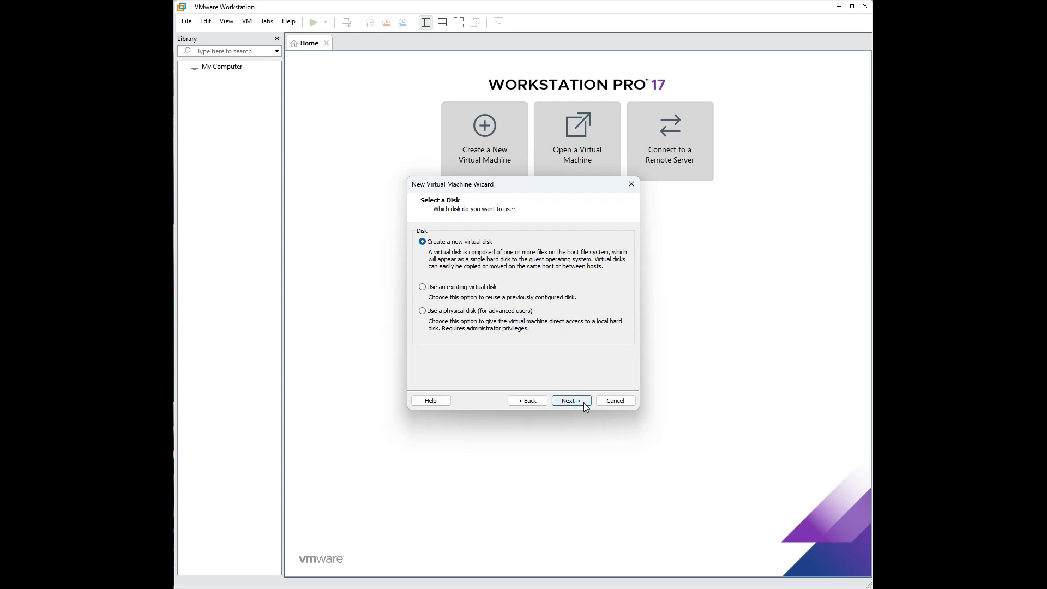
Step: Create a new virtual disk with 60.0 GB maximum size, keeping the Windows10.vmdk file name
left_click(583, 402)
left_click(454, 375)
left_click(500, 235)
left_click(569, 398)
left_click(479, 265)
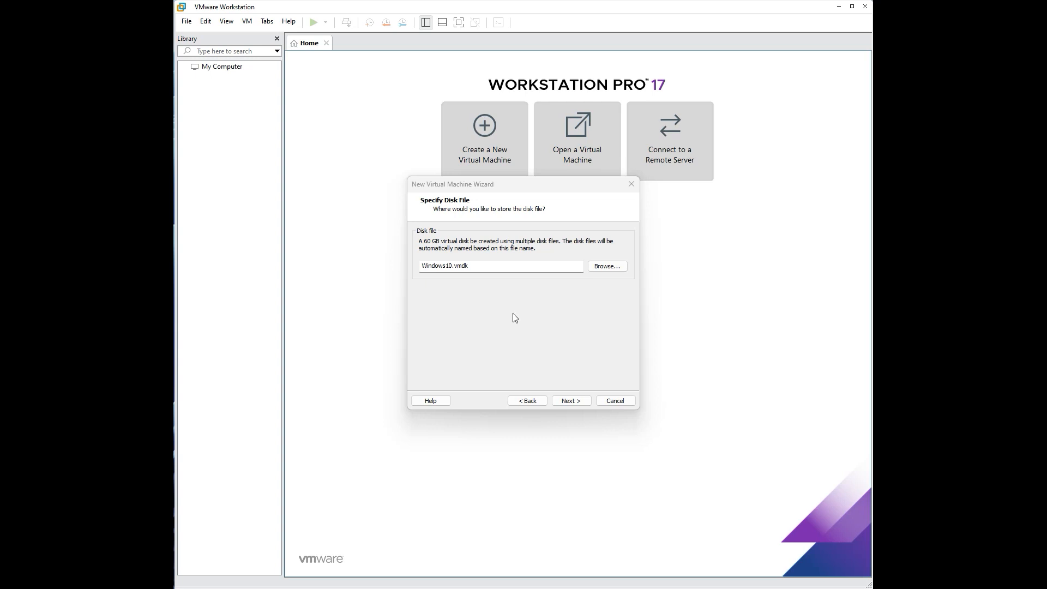
Step: Open the empty F:\VMs\Windows10 folder in File Explorer and select its full path
left_click(607, 268)
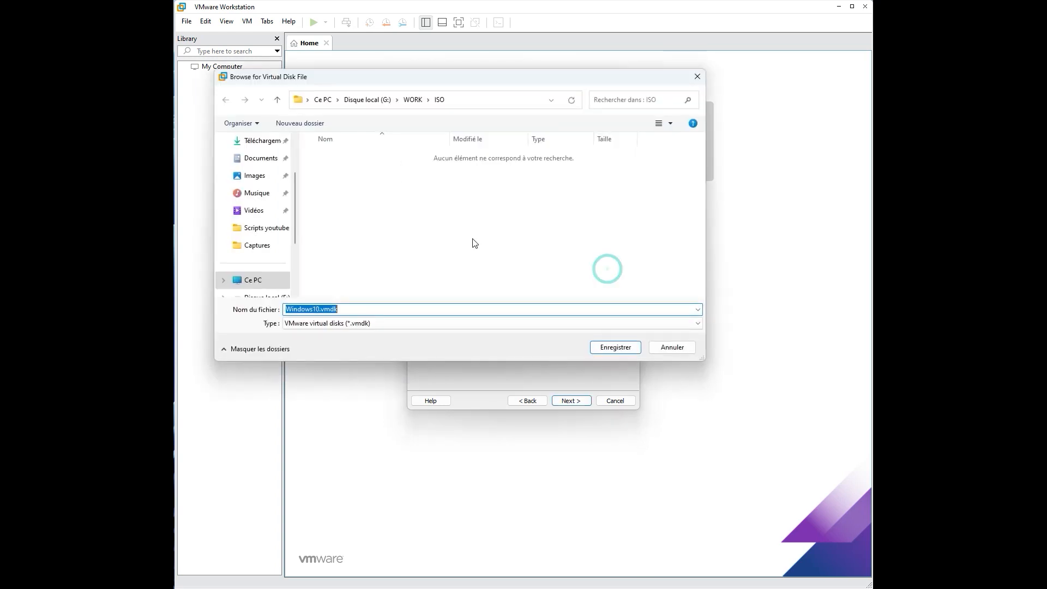
left_click_drag(414, 86, 505, 83)
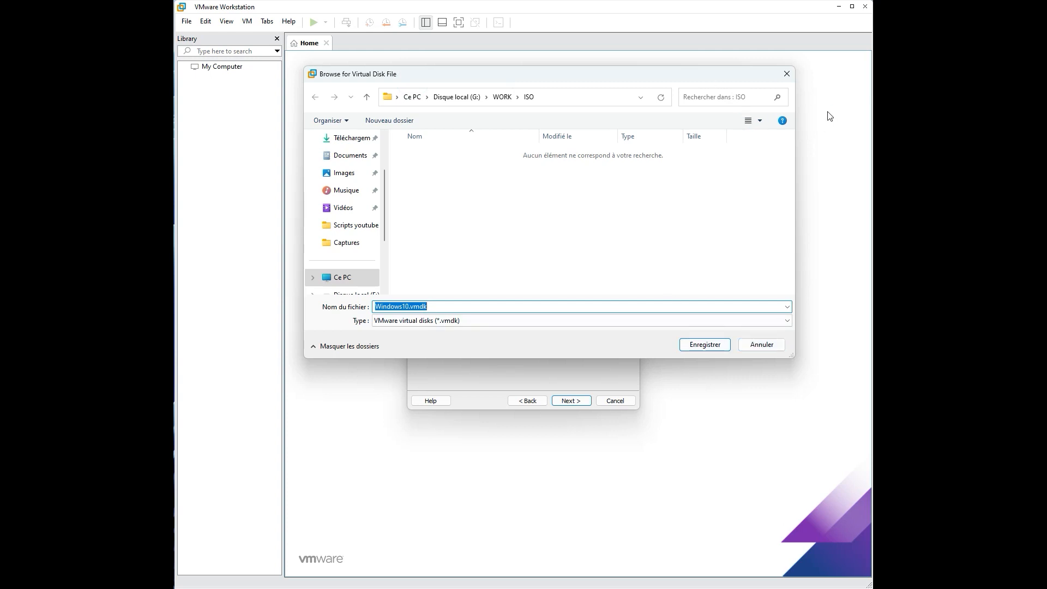
left_click(788, 75)
left_click_drag(176, 210, 658, 176)
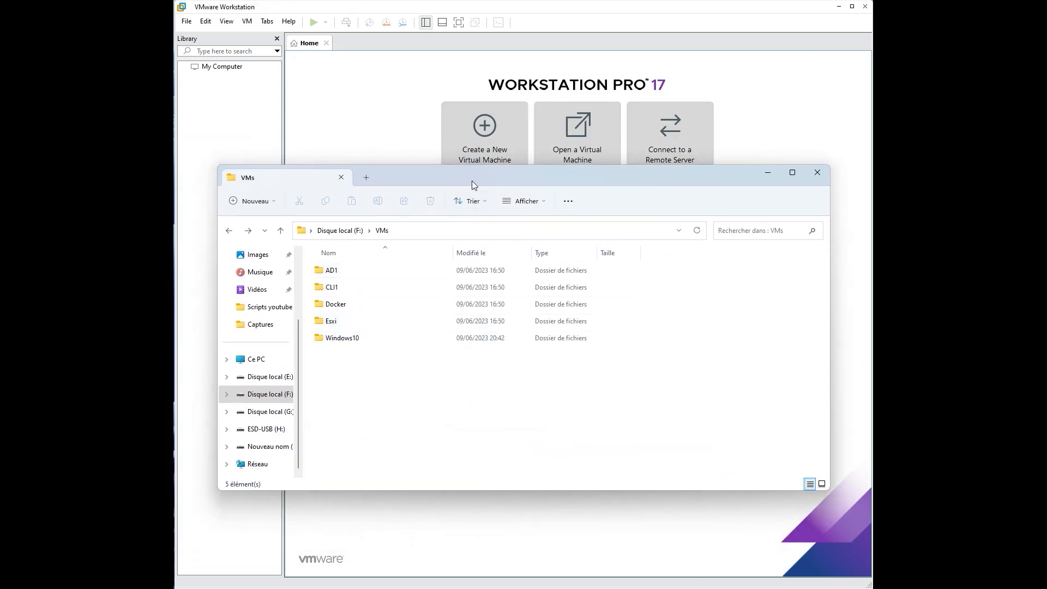
left_click_drag(473, 178, 486, 139)
double_click(364, 299)
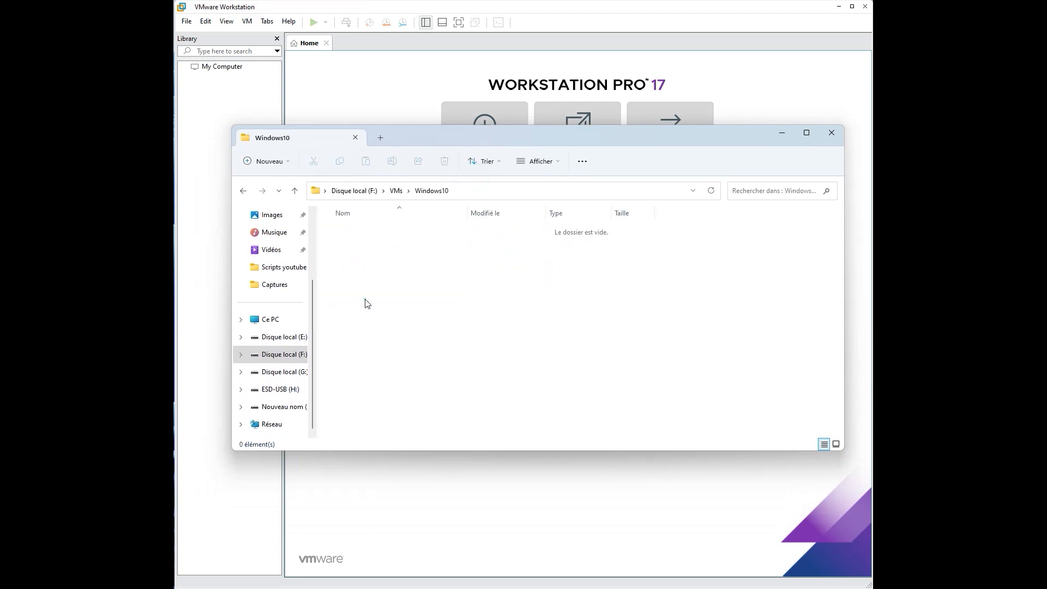
left_click(474, 189)
key("ctrl+c")
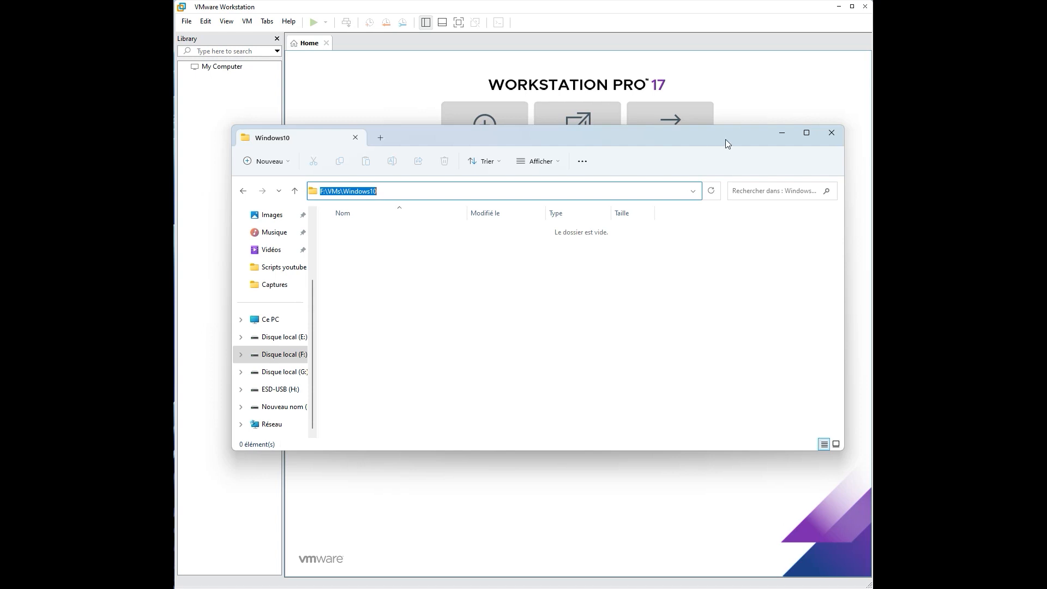
left_click(782, 132)
Step: Paste F:\VMs\Windows10 as the disk file's folder and save the location
left_click(607, 266)
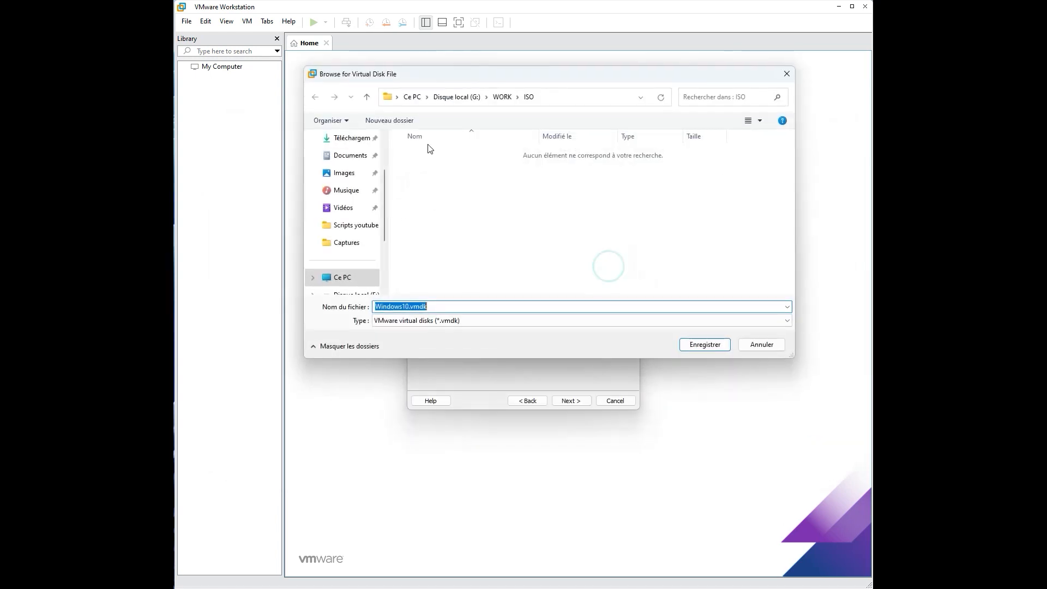
left_click(558, 97)
left_click(559, 99)
left_click(559, 98)
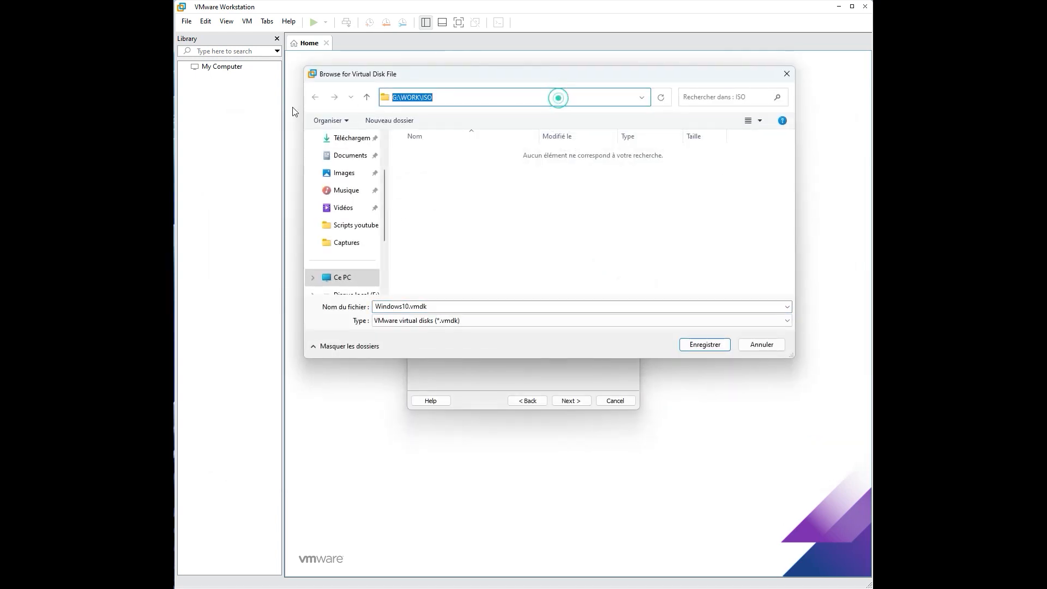
key("ctrl+v")
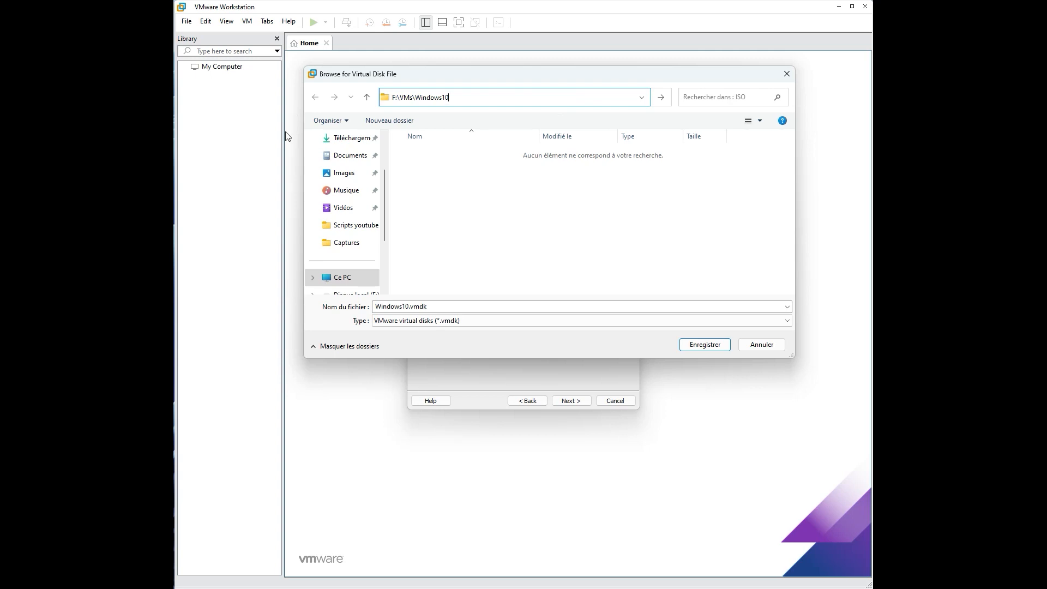
left_click(704, 345)
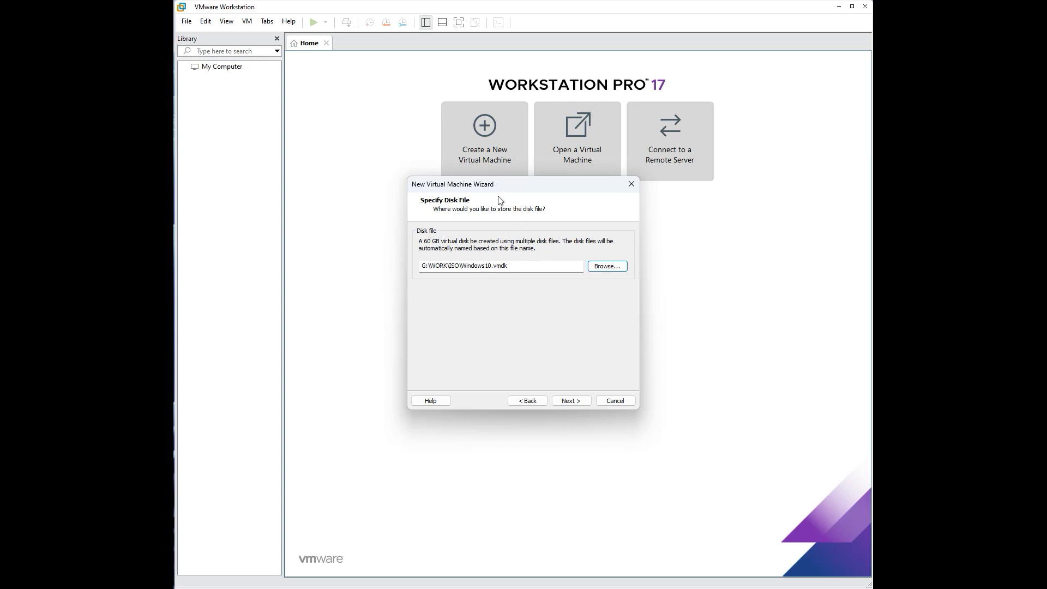
Step: Review the Ready to Create summary and finish creating the Windows10 virtual machine
left_click(578, 401)
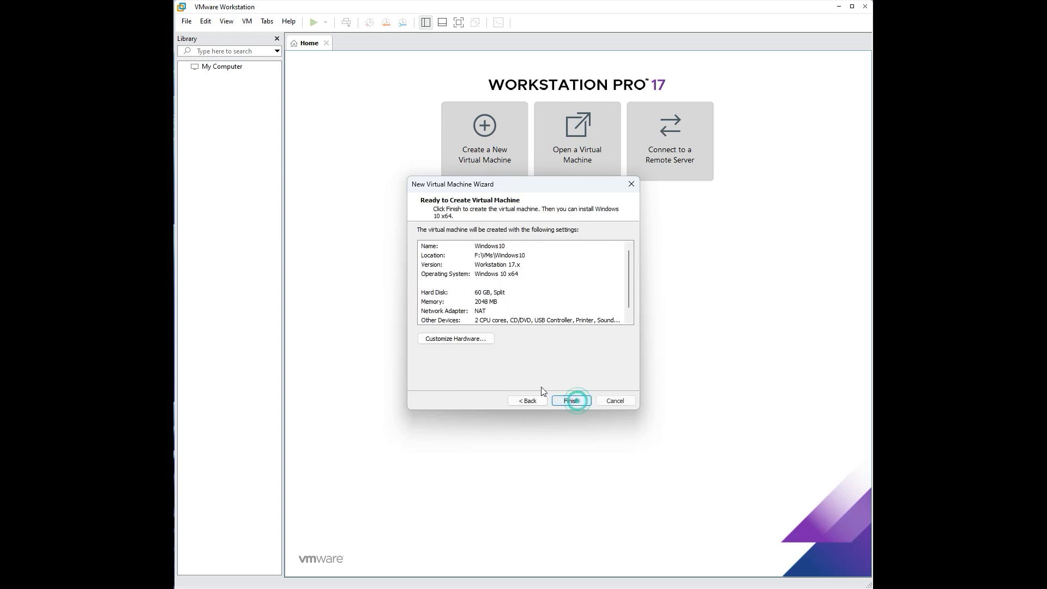
left_click(573, 400)
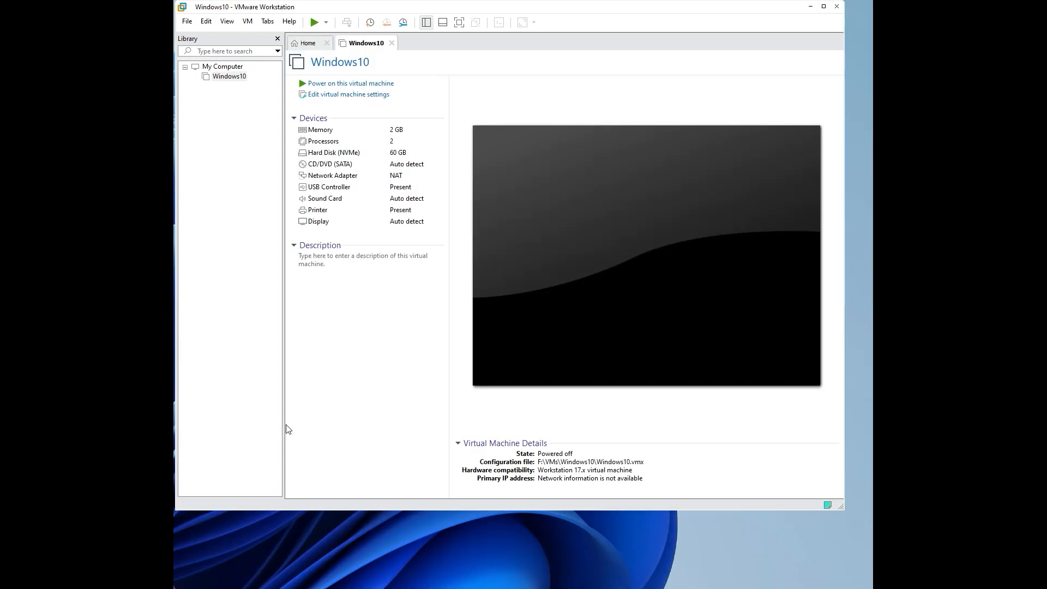
Step: Set the Windows10 VM's memory to 4096 MB
double_click(397, 165)
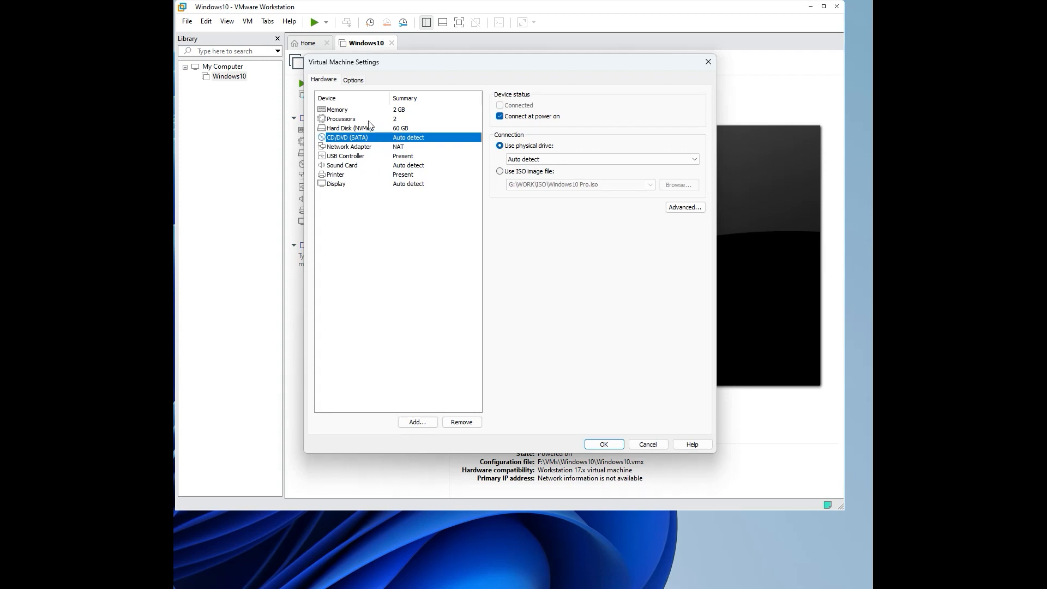
left_click(396, 111)
left_click(533, 210)
left_click_drag(532, 207, 534, 202)
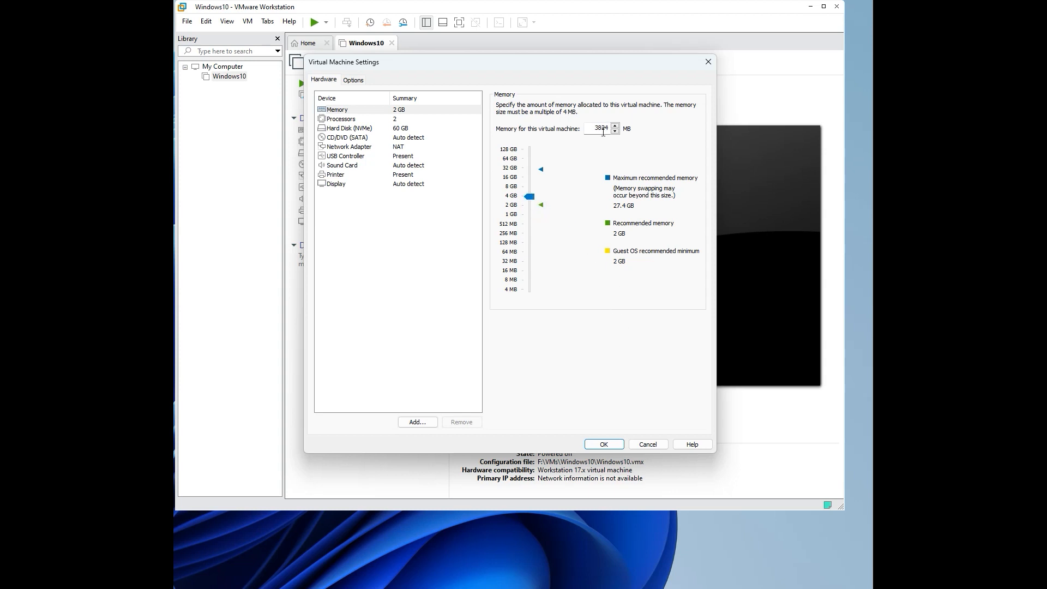
double_click(610, 128)
type("4096")
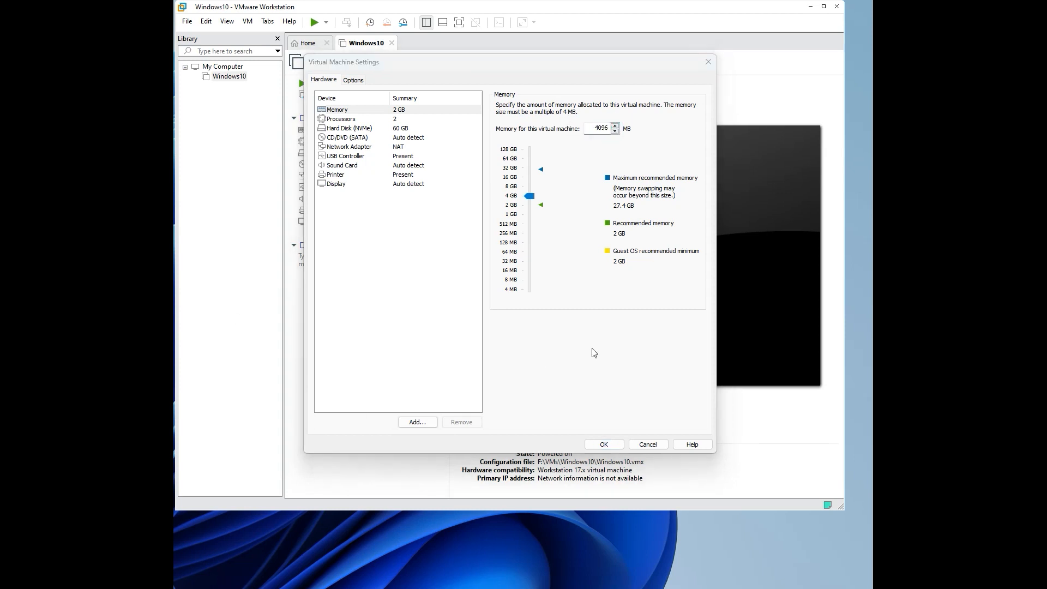
left_click(604, 445)
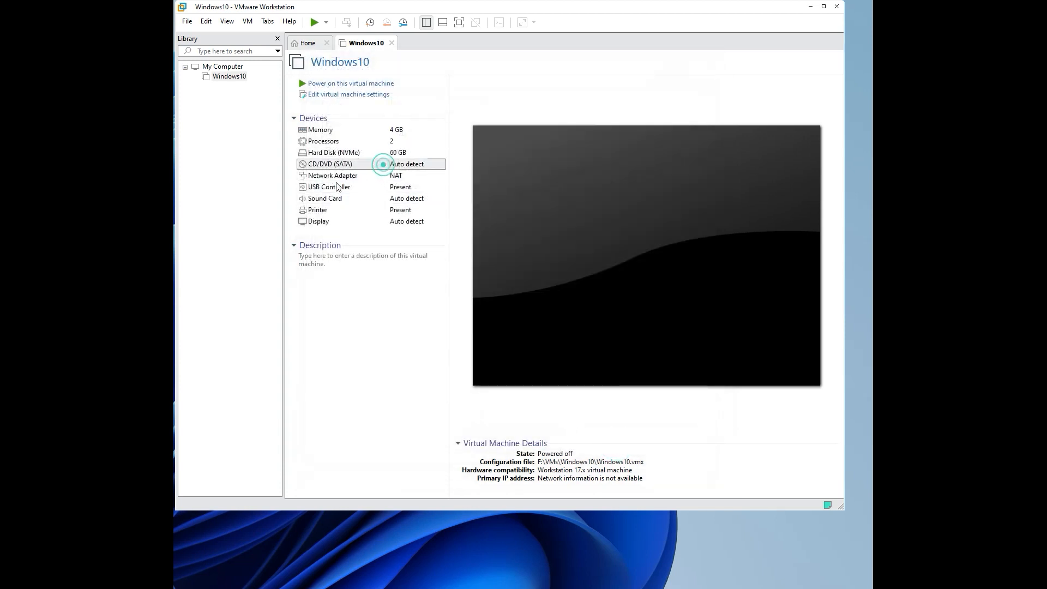
Step: Make the CD/DVD drive use the Windows10 Pro.iso image file
double_click(382, 164)
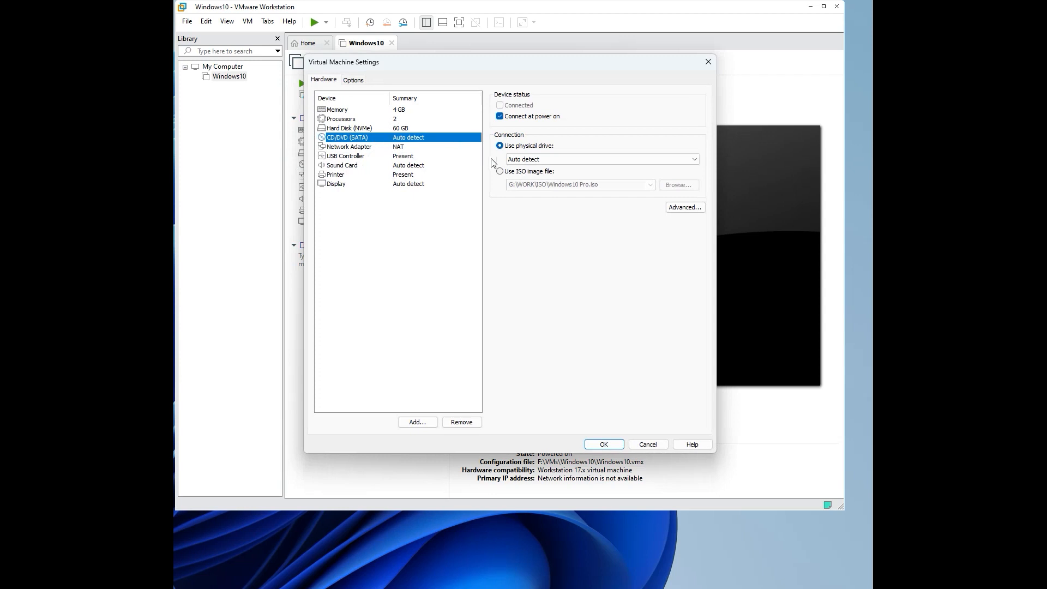
left_click(510, 173)
left_click(674, 184)
scroll(430, 257, "down", 1)
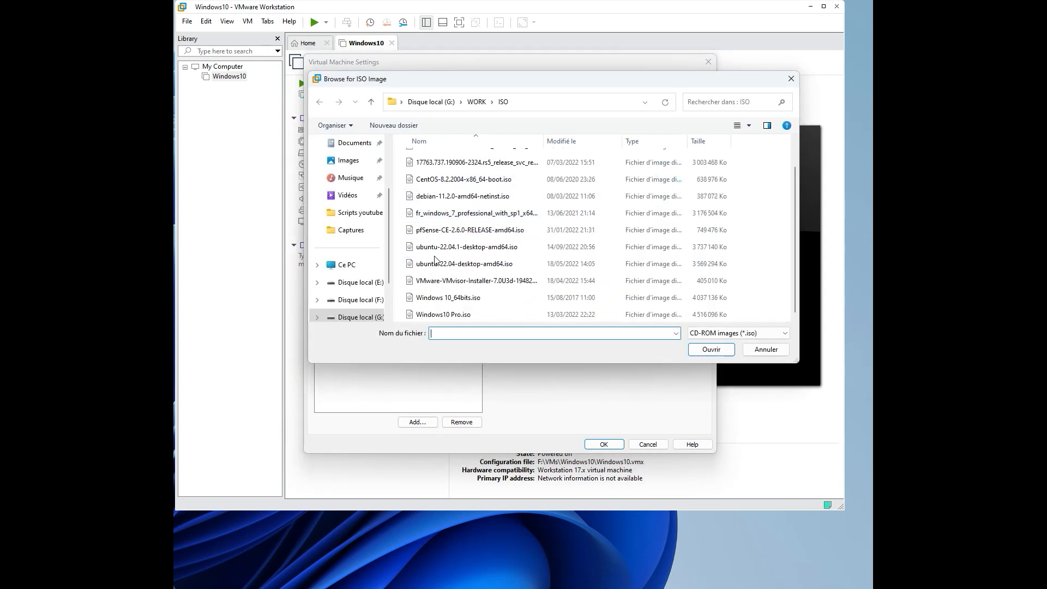
double_click(442, 315)
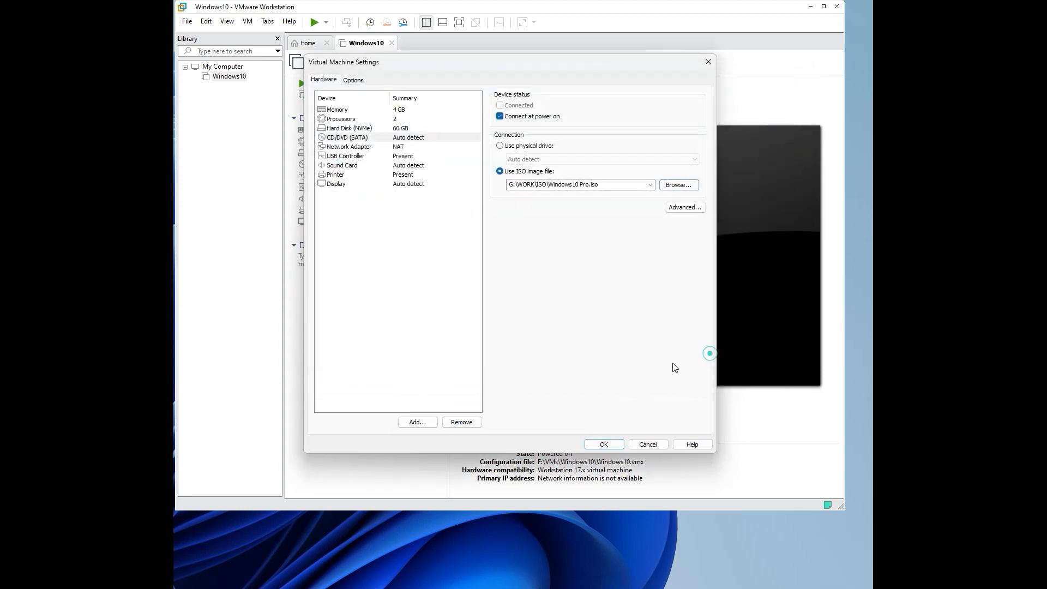
left_click(603, 444)
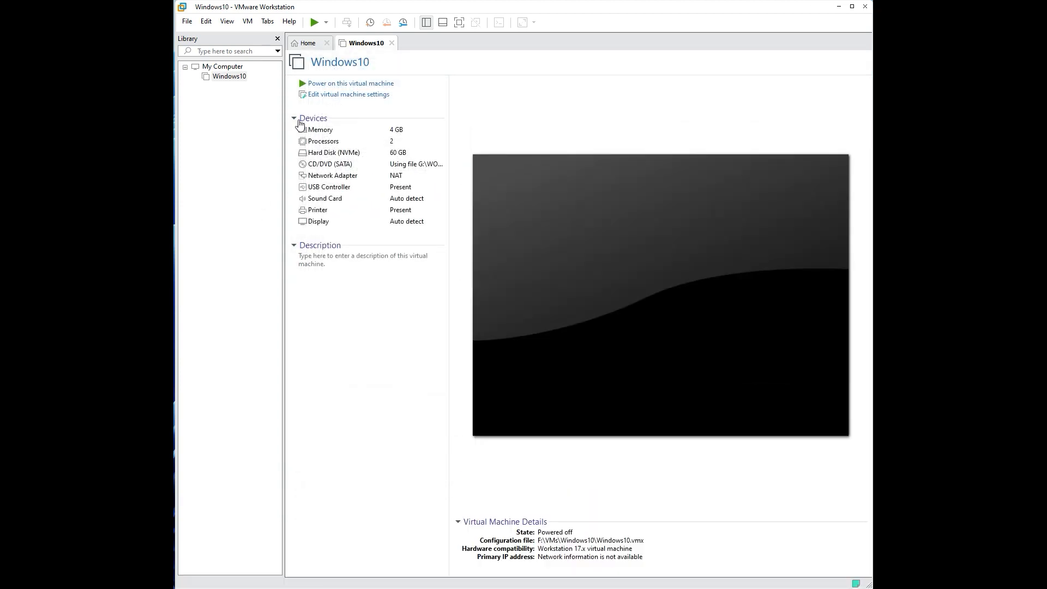
Step: Power on the Windows10 VM, boot from the installation disc, and enlarge the window
left_click(315, 85)
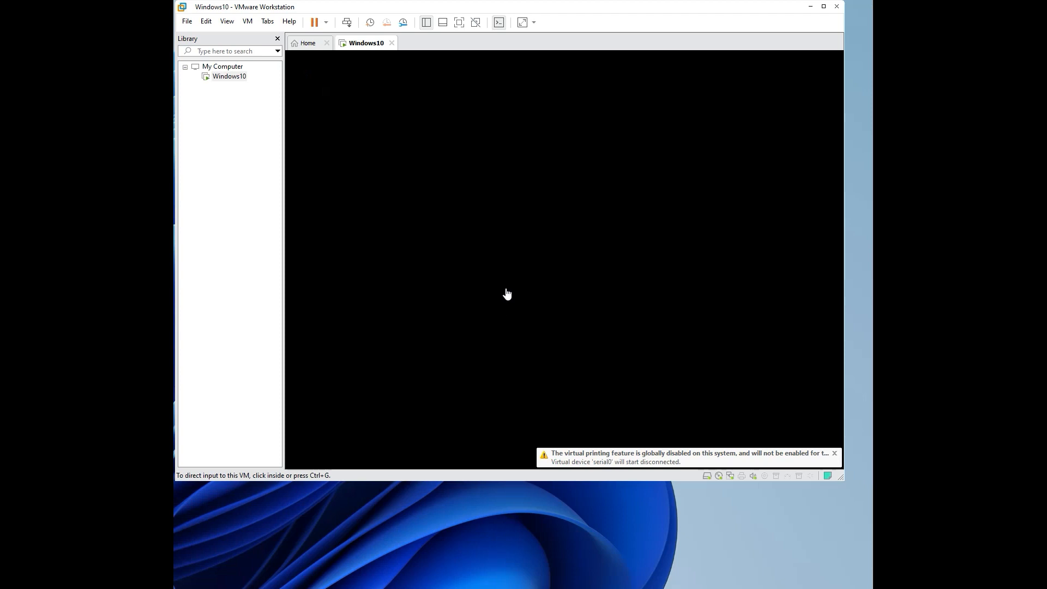
left_click(506, 294)
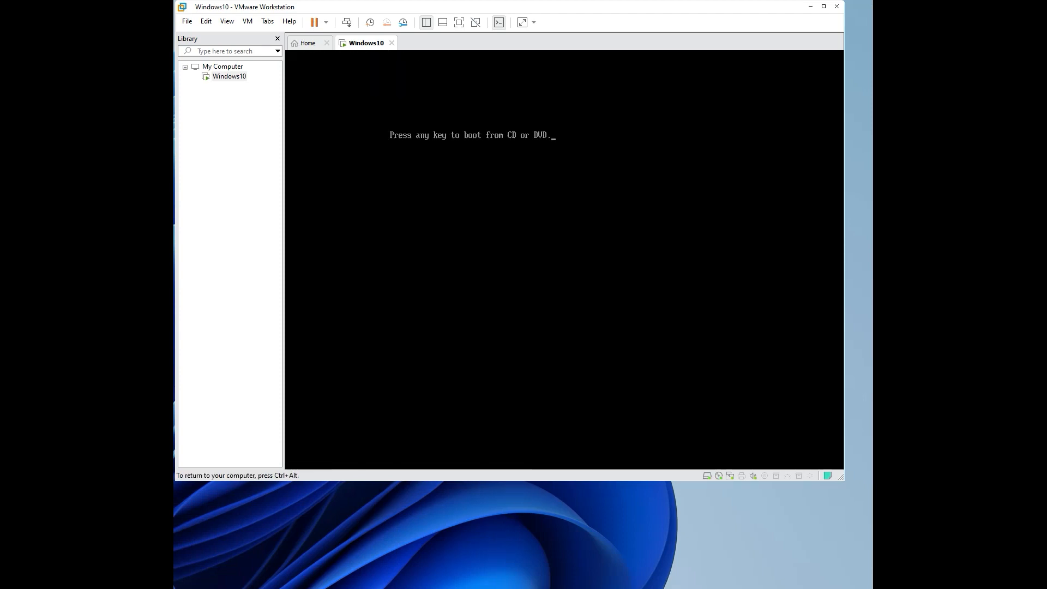
key("Return")
key("ctrl+alt")
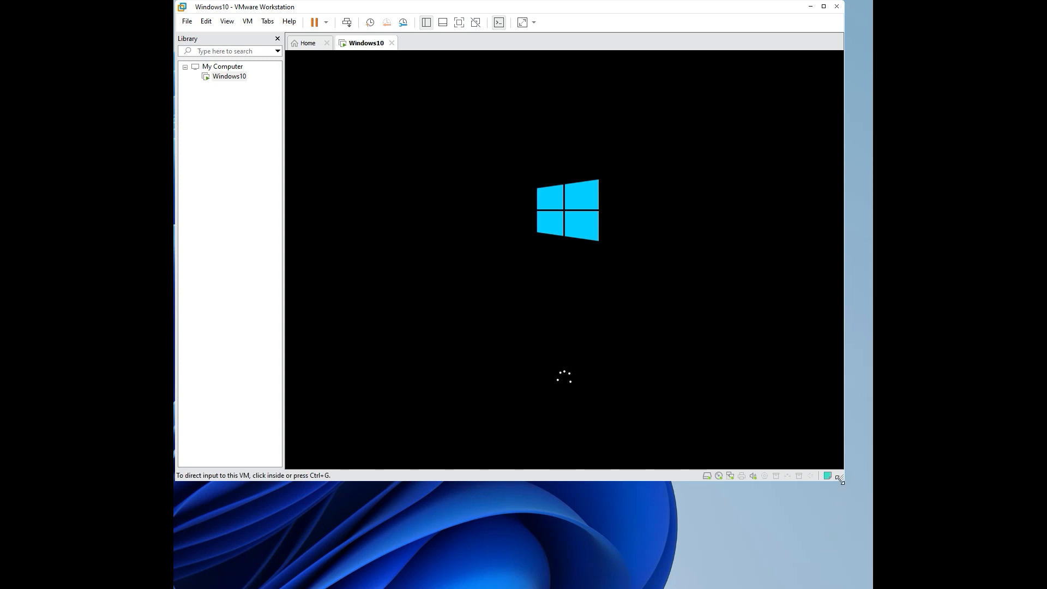
left_click_drag(840, 480, 850, 521)
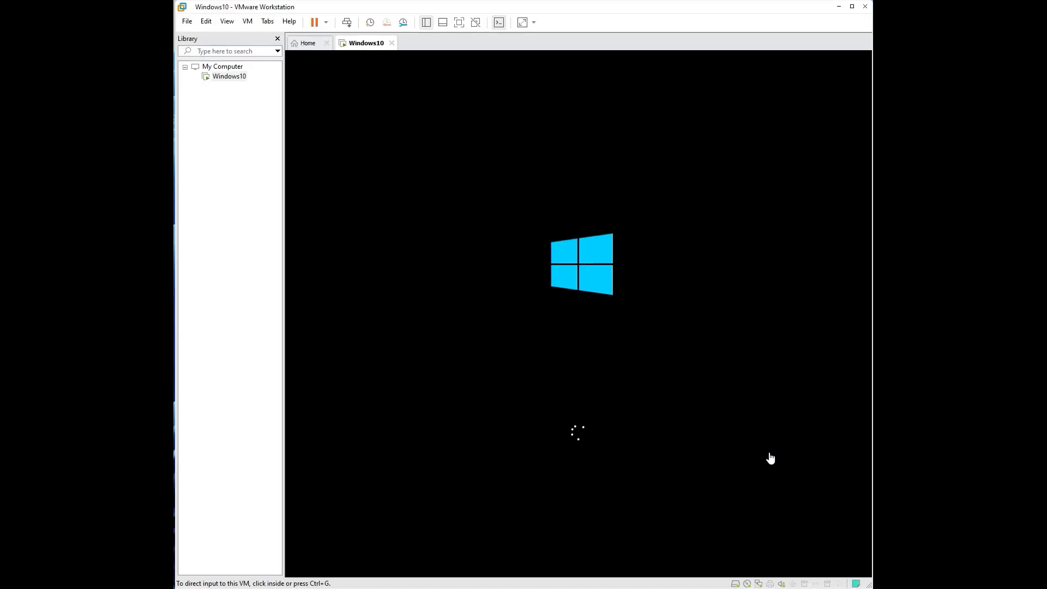
left_click(253, 221)
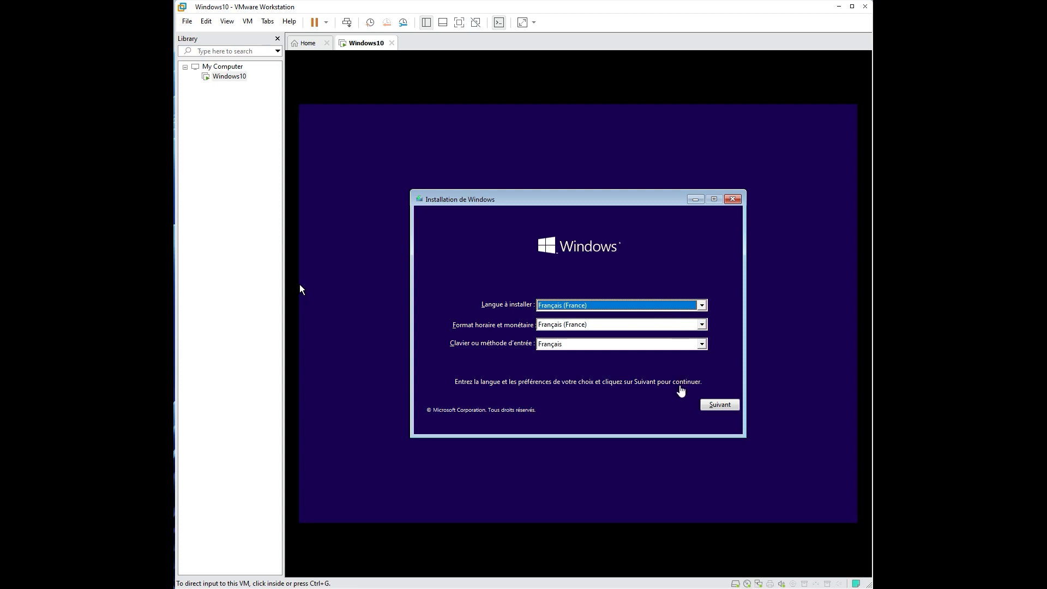
Step: Accept the French language settings with Suivant, then choose Installer maintenant
left_click(678, 417)
left_click(721, 405)
key("ctrl+alt")
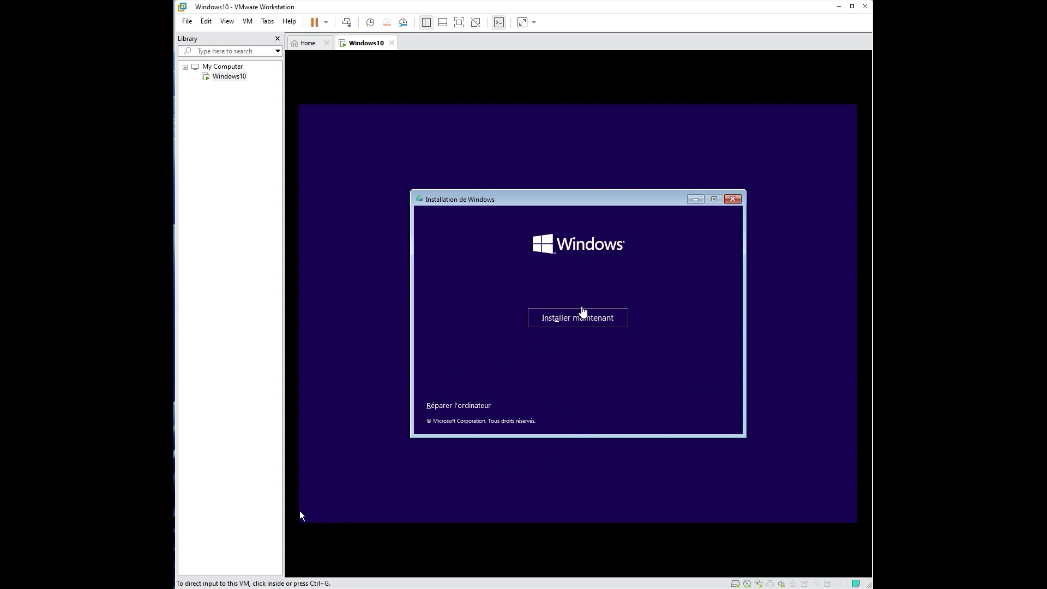
left_click(300, 511)
left_click(581, 318)
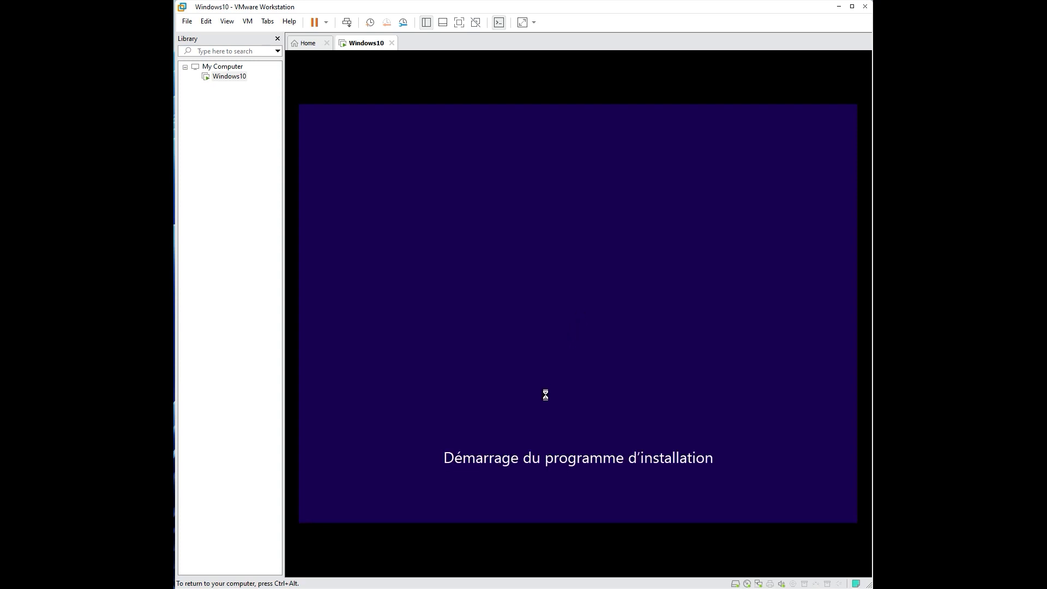
key("ctrl+alt")
left_click(300, 516)
key("ctrl+alt")
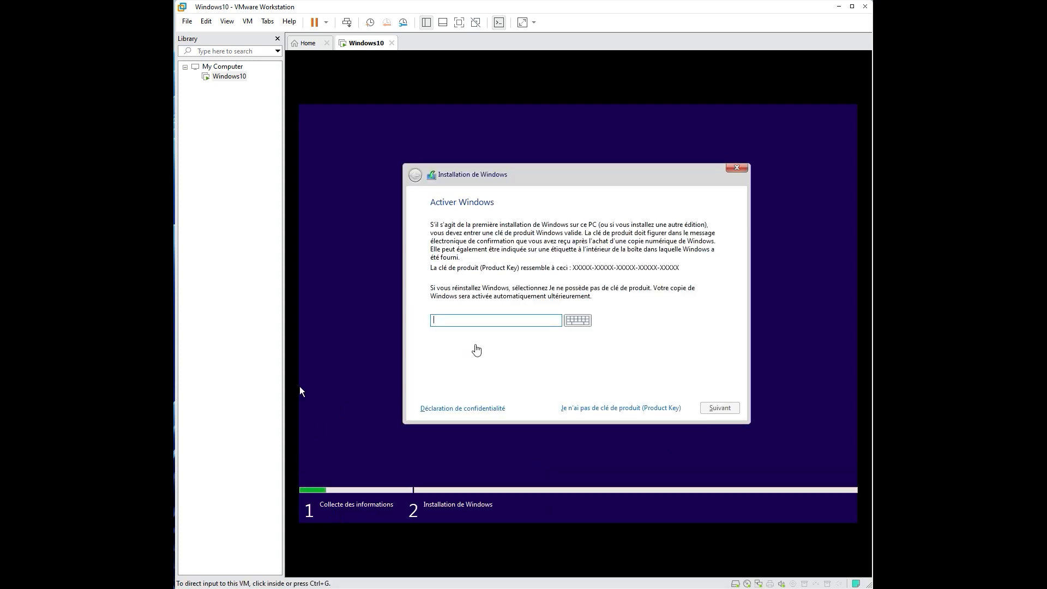
Step: Paste the Windows product key into the setup field and submit it
left_click(492, 325)
key("ctrl+v")
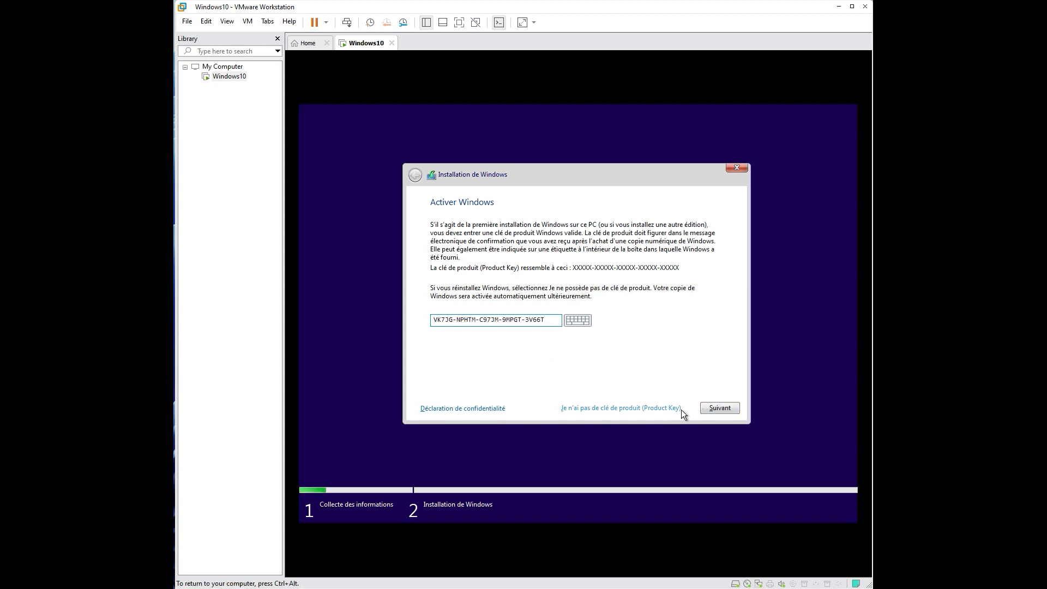
left_click(717, 409)
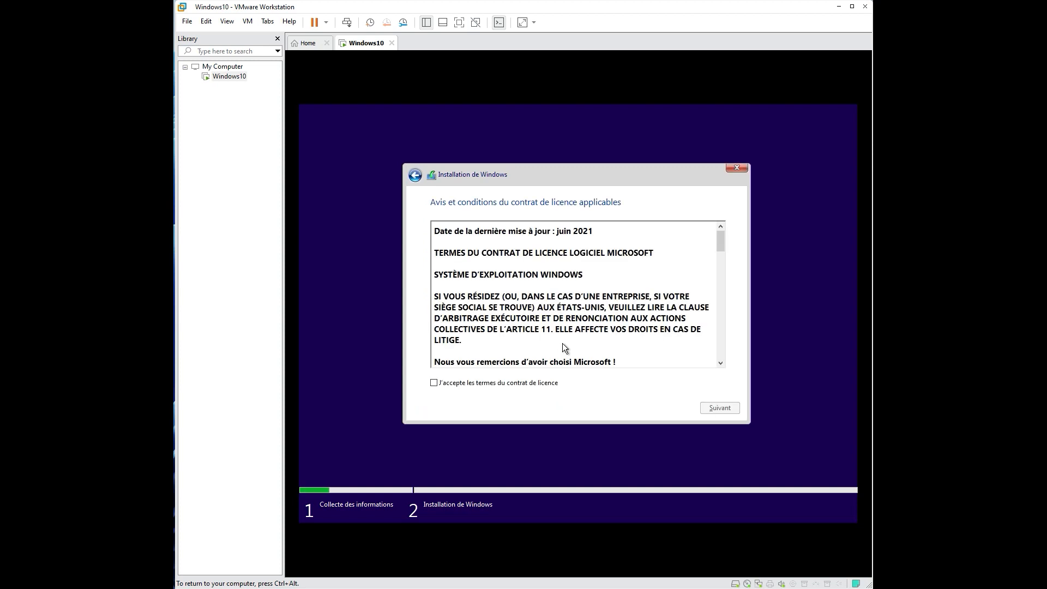
Step: Accept the licence terms and start a Personnalisé install on Lecteur 0's 60 GB unallocated space
left_click(434, 382)
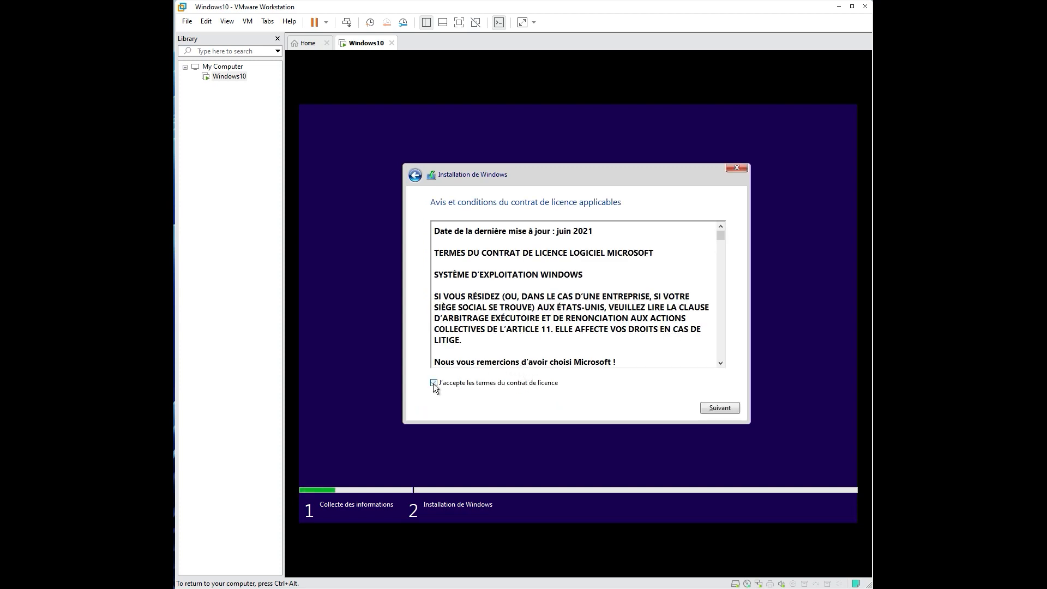
left_click(710, 412)
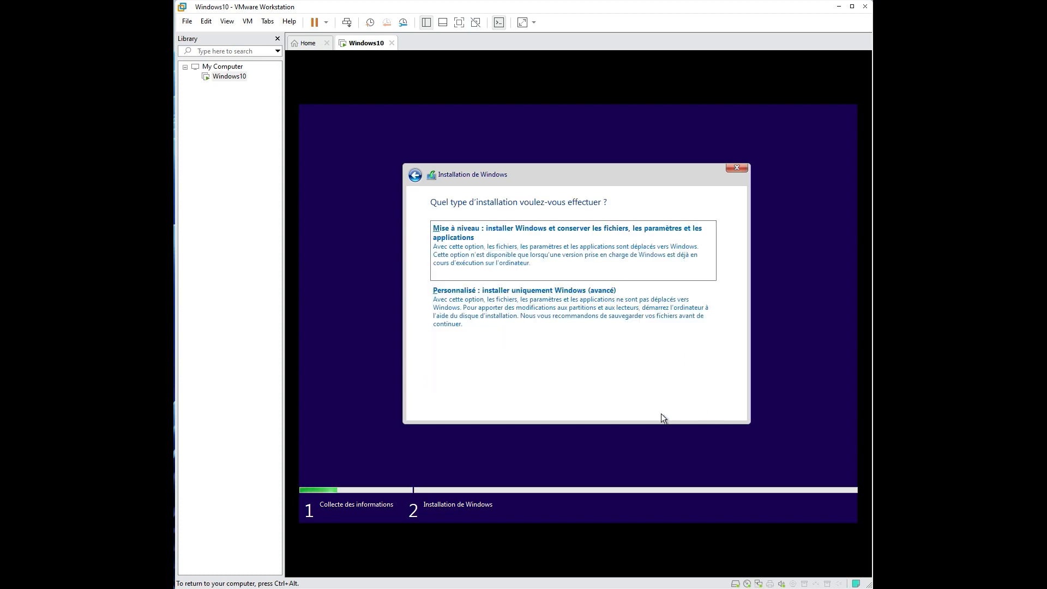
left_click(568, 325)
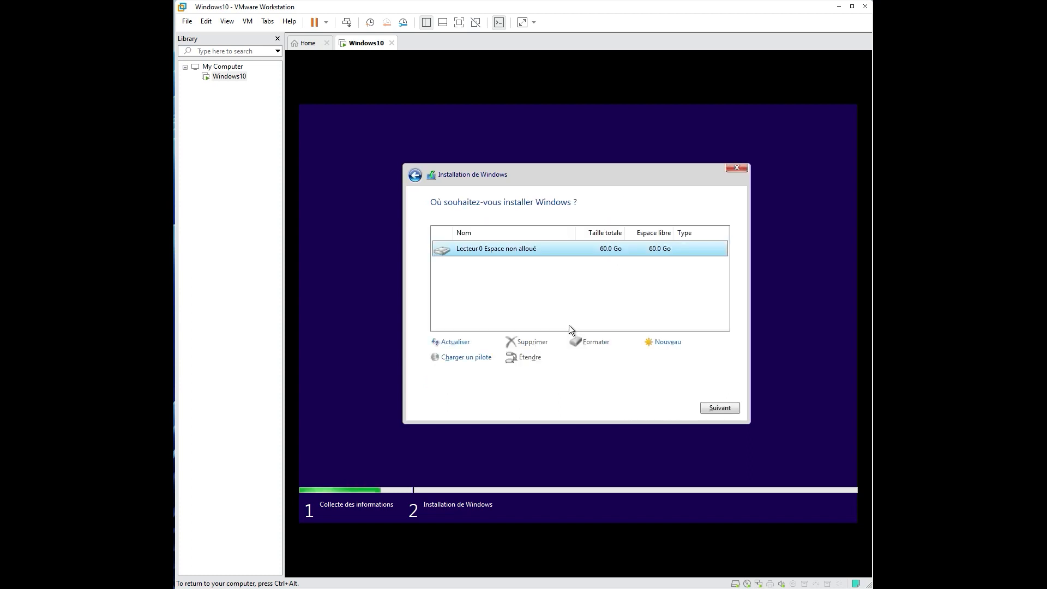
left_click(720, 408)
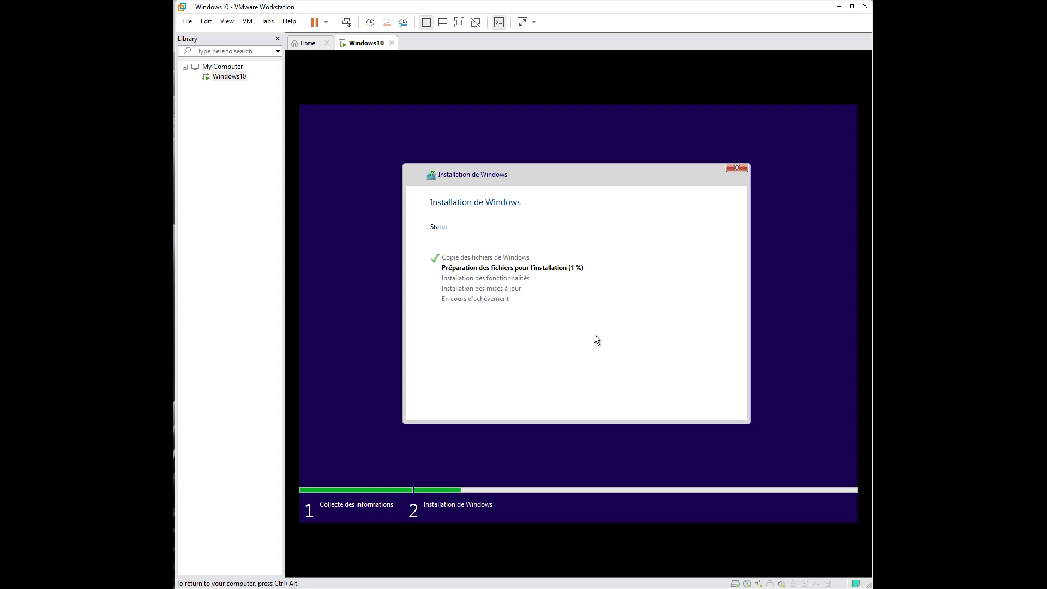
Step: Release input to the host while Windows copies files, installs and reboots to Préparation
key("ctrl+alt")
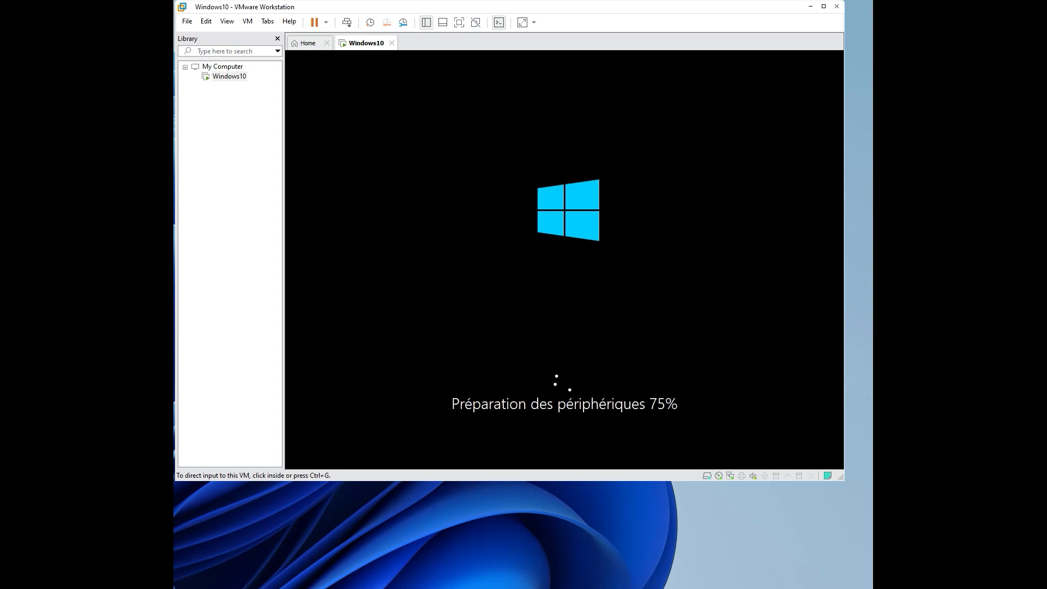
Step: Wait through the Préparation screen until the region page proposes France
left_click(237, 398)
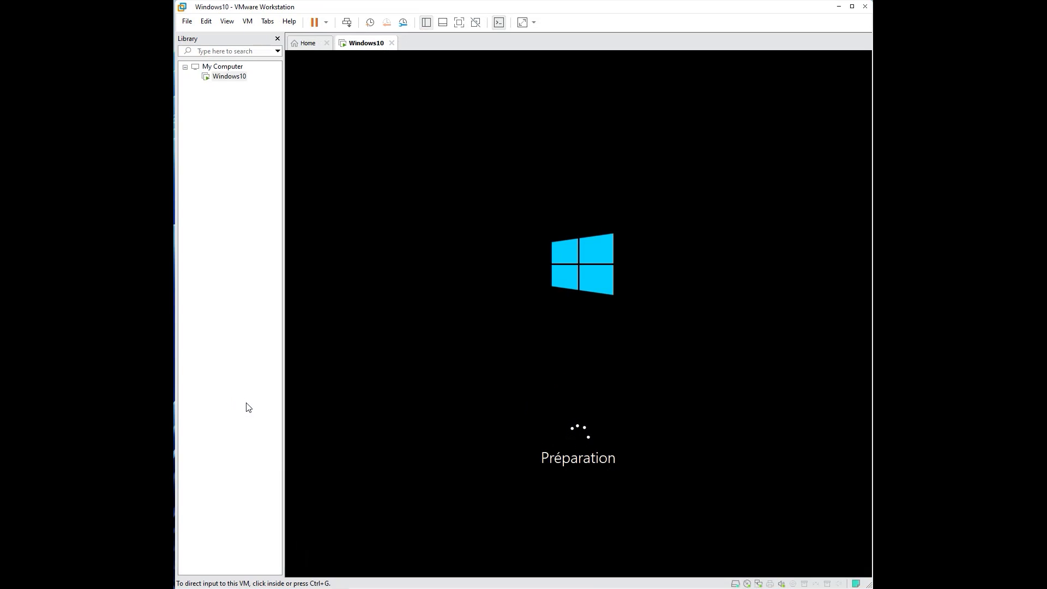
left_click(249, 407)
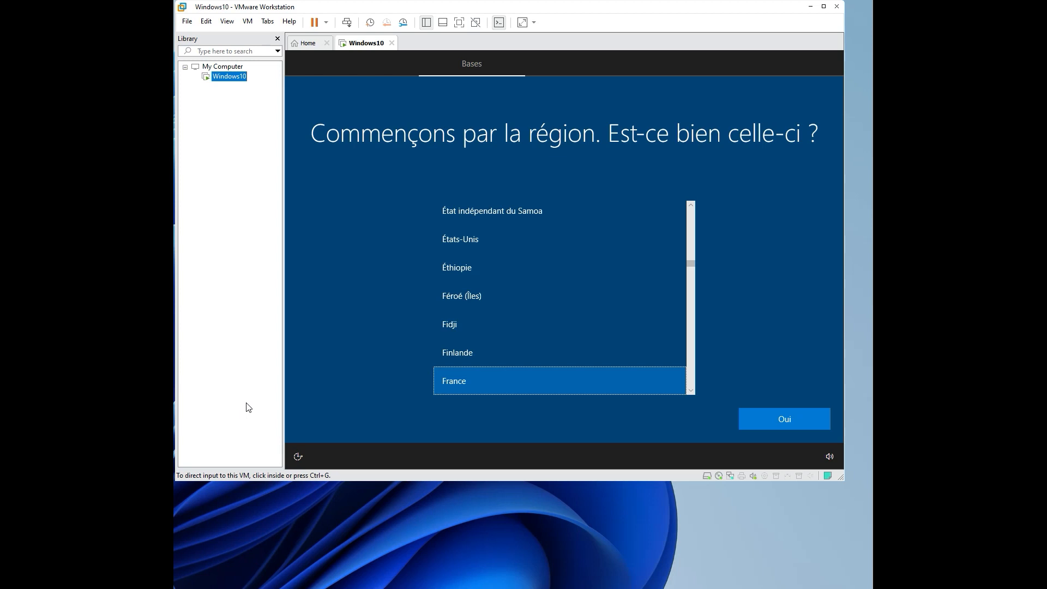
Step: Confirm France as the Windows region
left_click(770, 419)
left_click(770, 421)
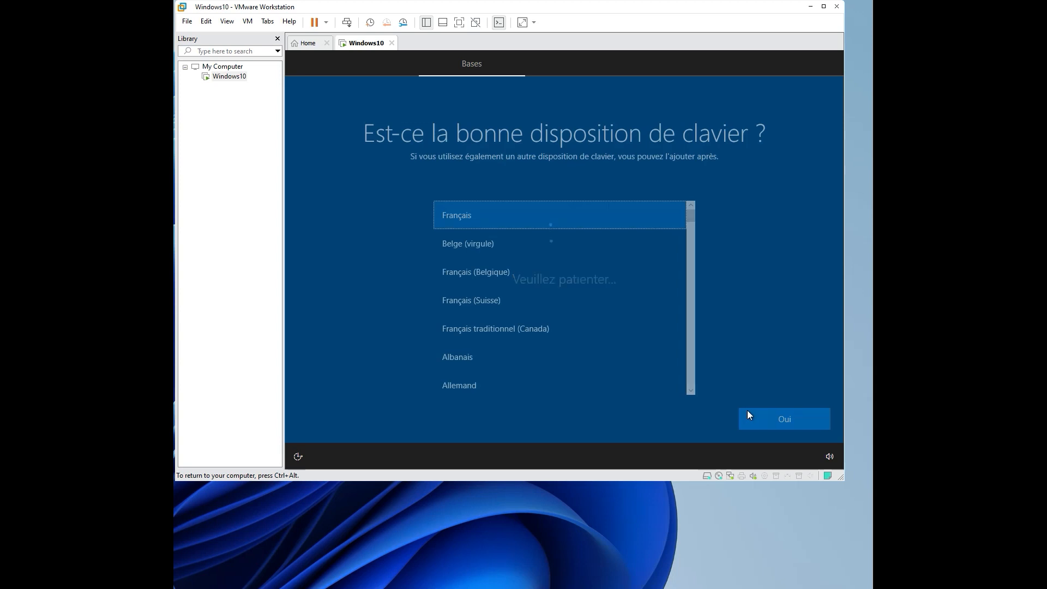
key("ctrl+alt")
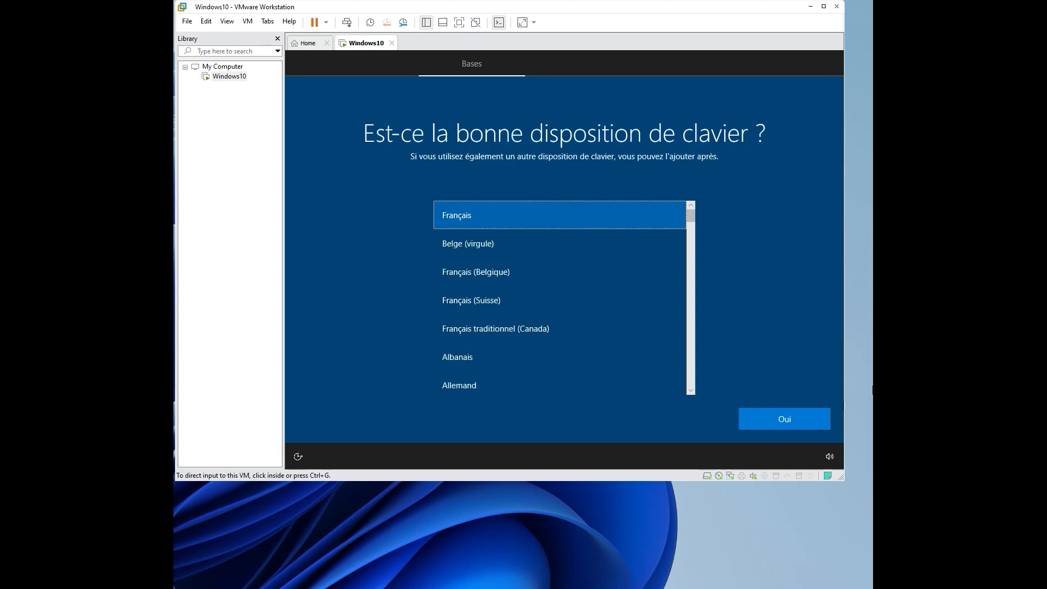
Step: Keep the Français keyboard layout and skip adding a second layout
left_click(807, 423)
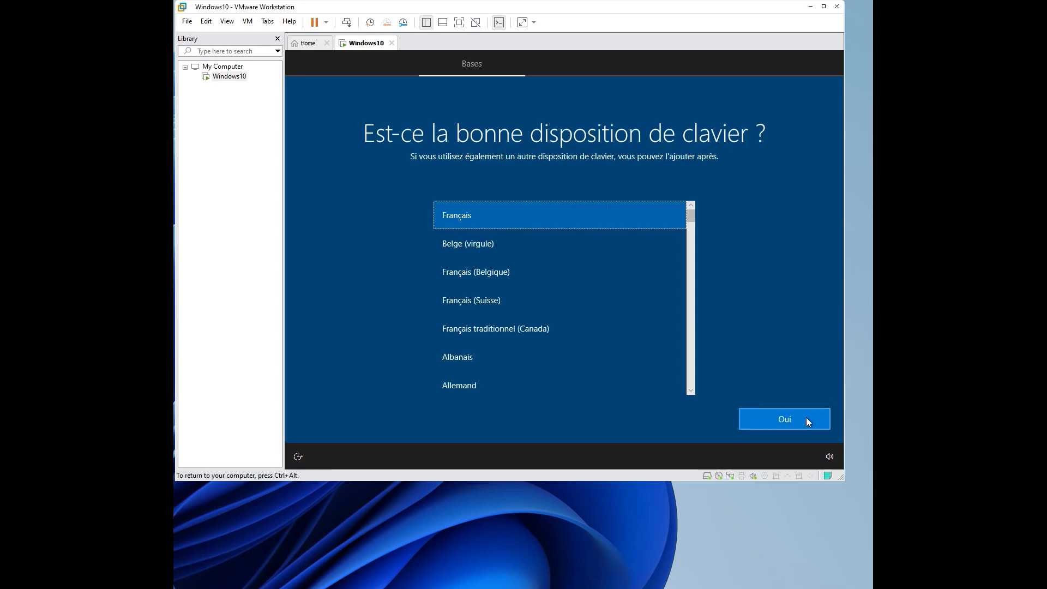
left_click(782, 424)
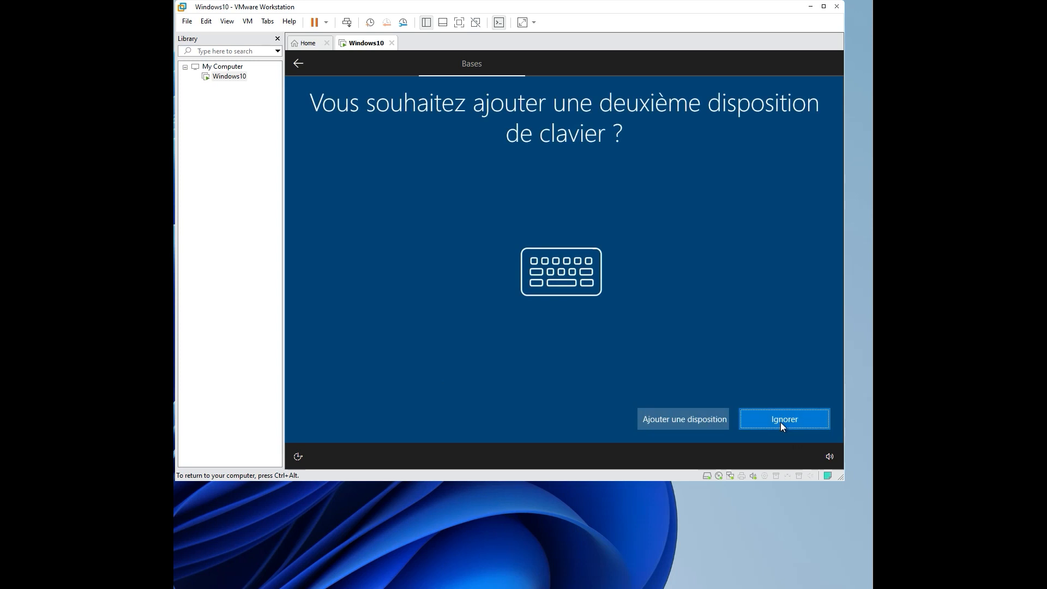
key("ctrl+alt")
left_click(693, 412)
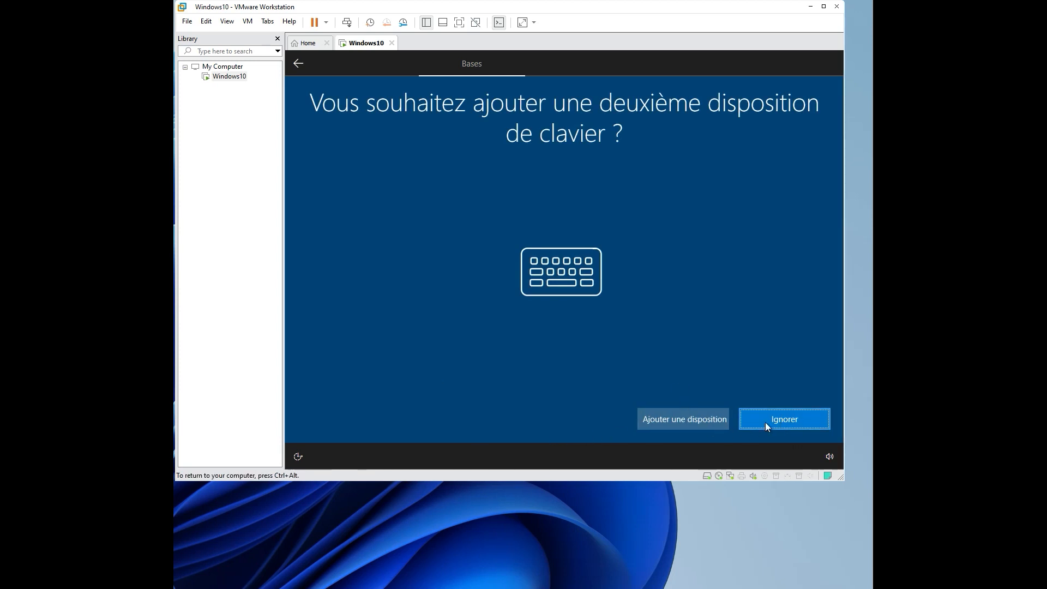
left_click(785, 426)
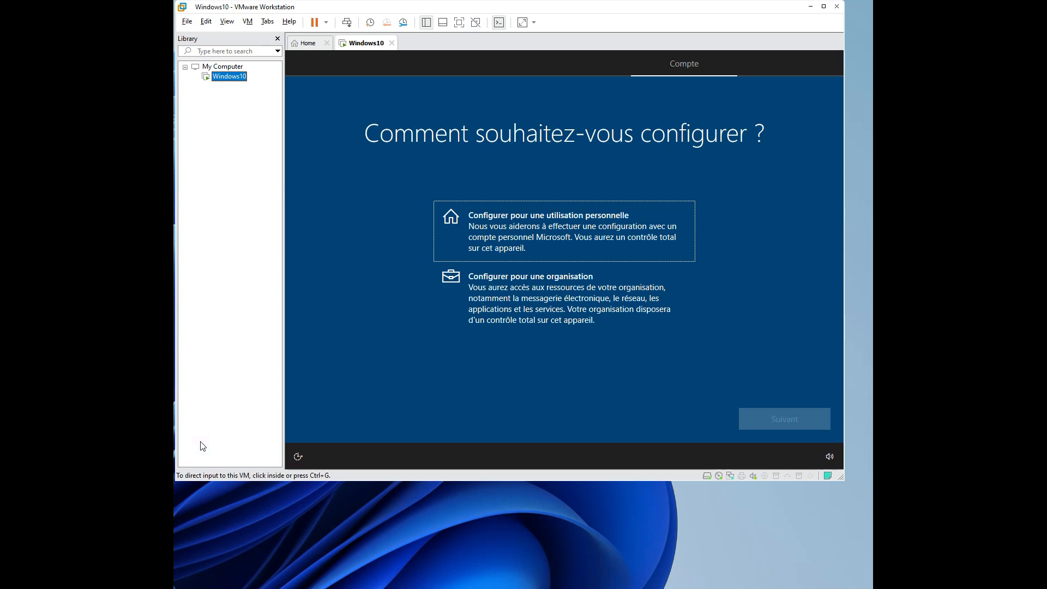
Step: Choose personal use, then an offline account with the limited experience
key("super+Left")
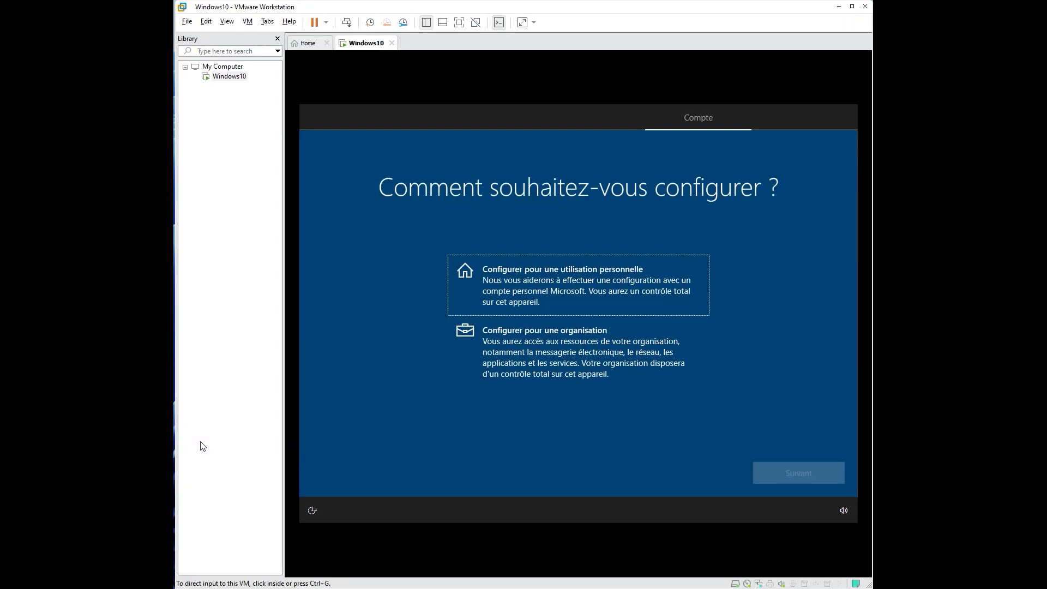
left_click(412, 397)
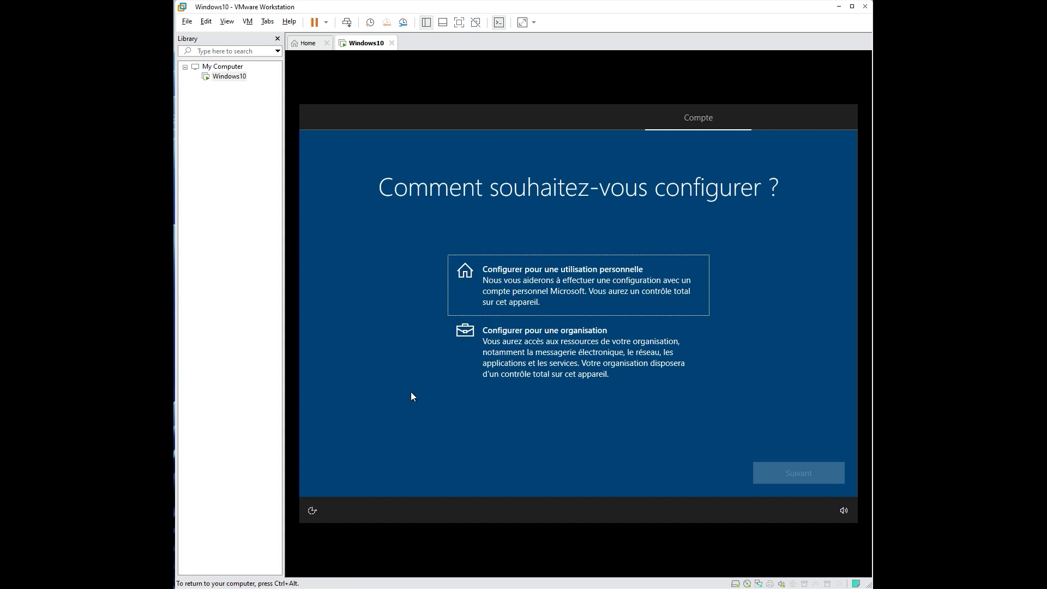
left_click(569, 279)
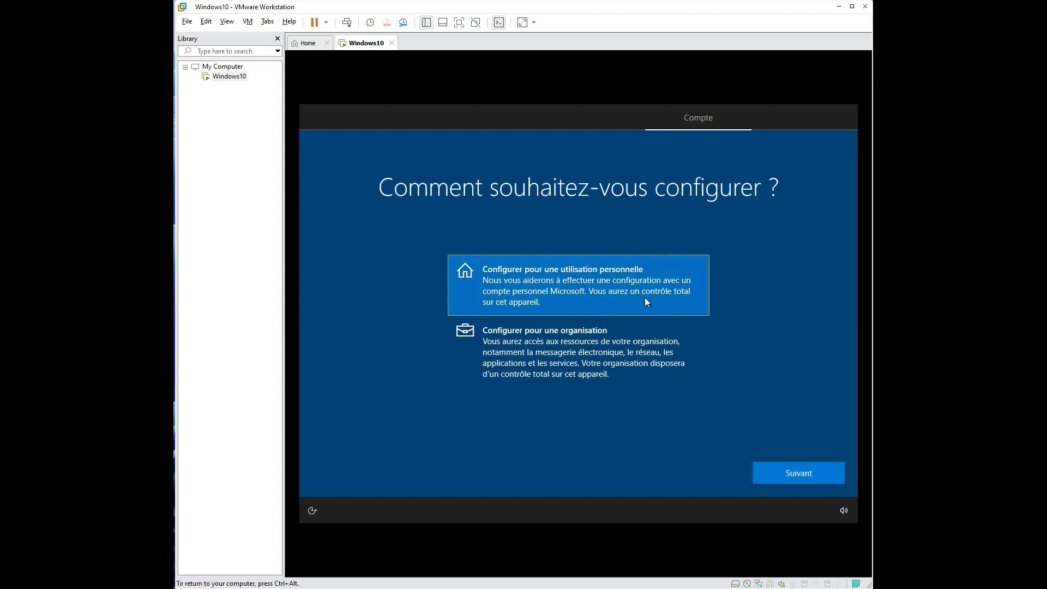
left_click(785, 479)
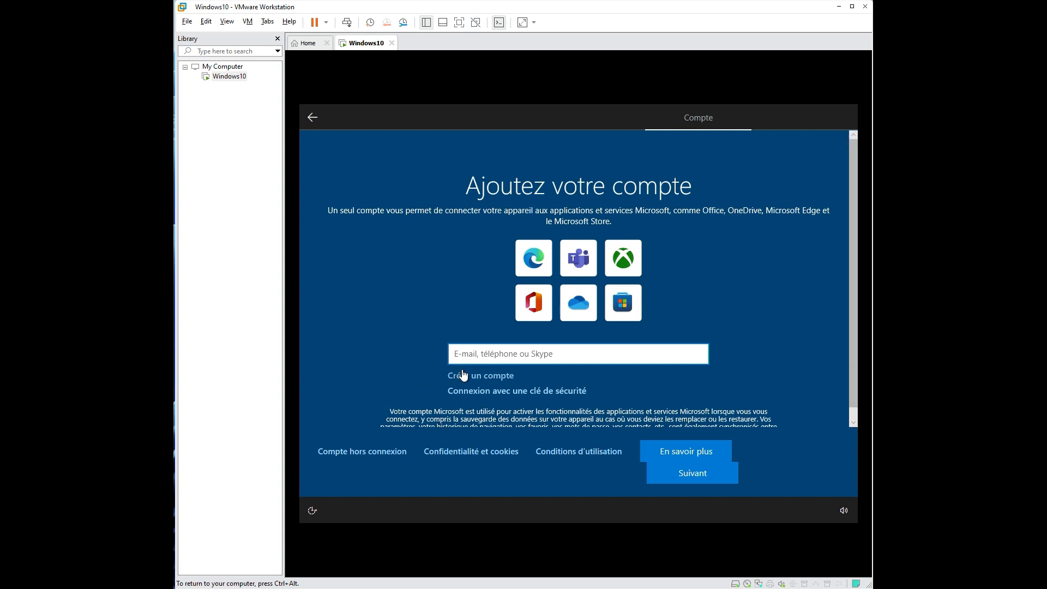
left_click(376, 451)
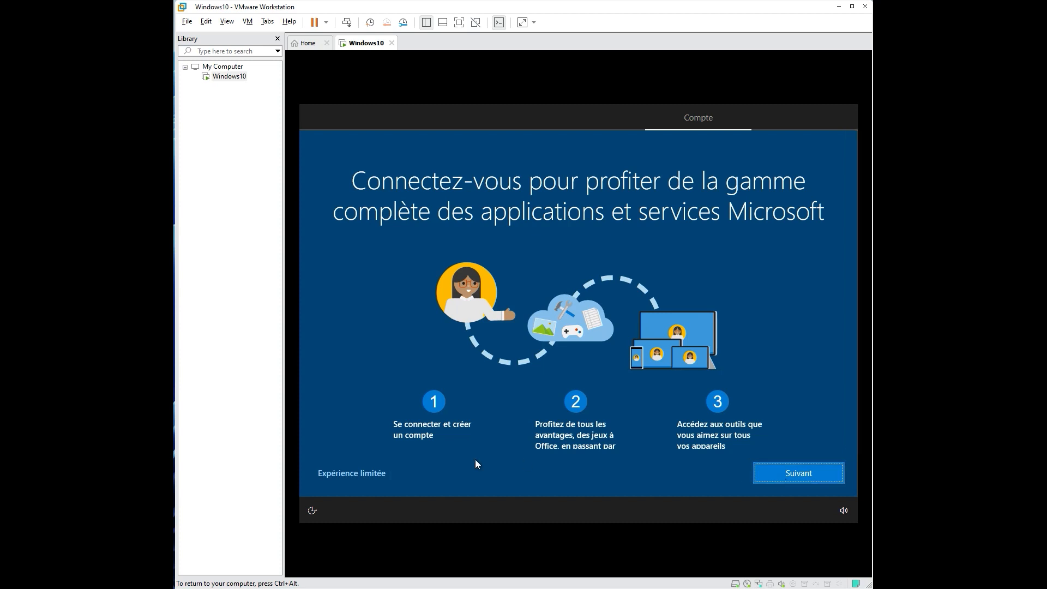
left_click(353, 473)
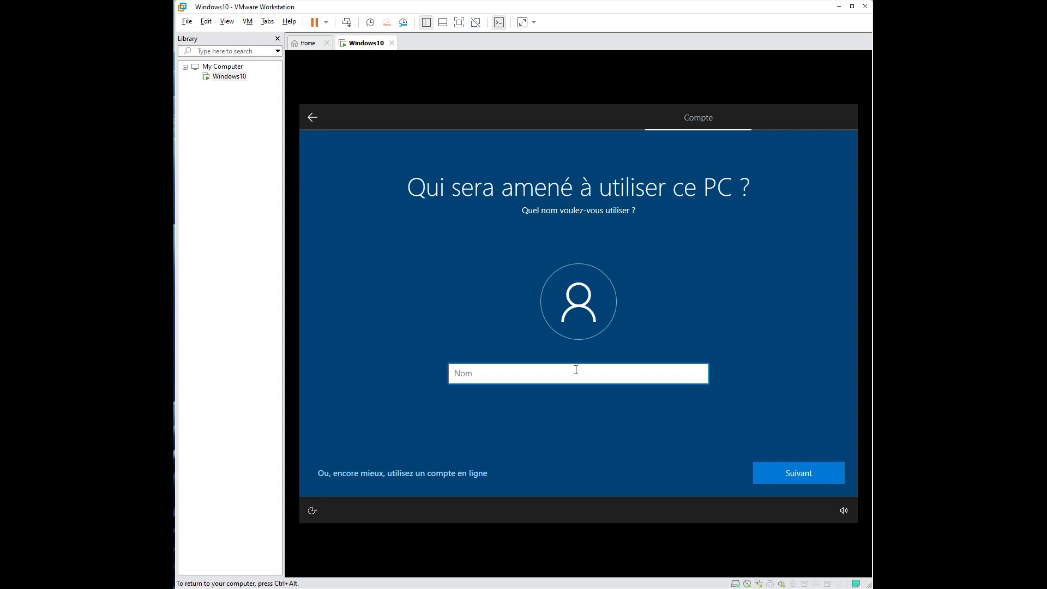
Step: Name the local account 'House IT', then set and confirm its password
type("House IT")
left_click(797, 470)
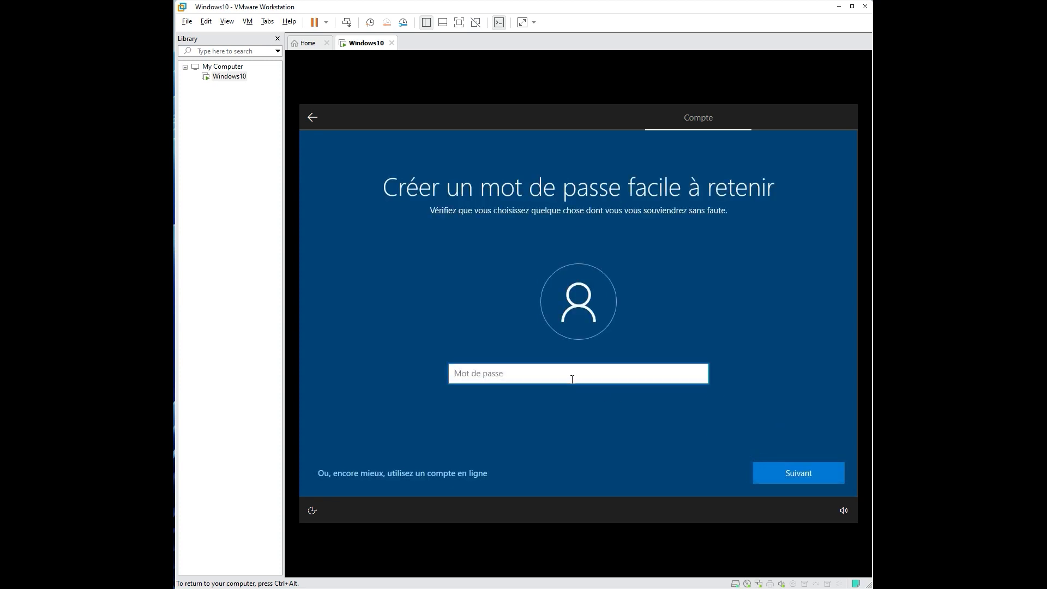
type("••••••••")
left_click_drag(562, 363, 364, 367)
left_click(554, 370)
left_click_drag(552, 368, 384, 373)
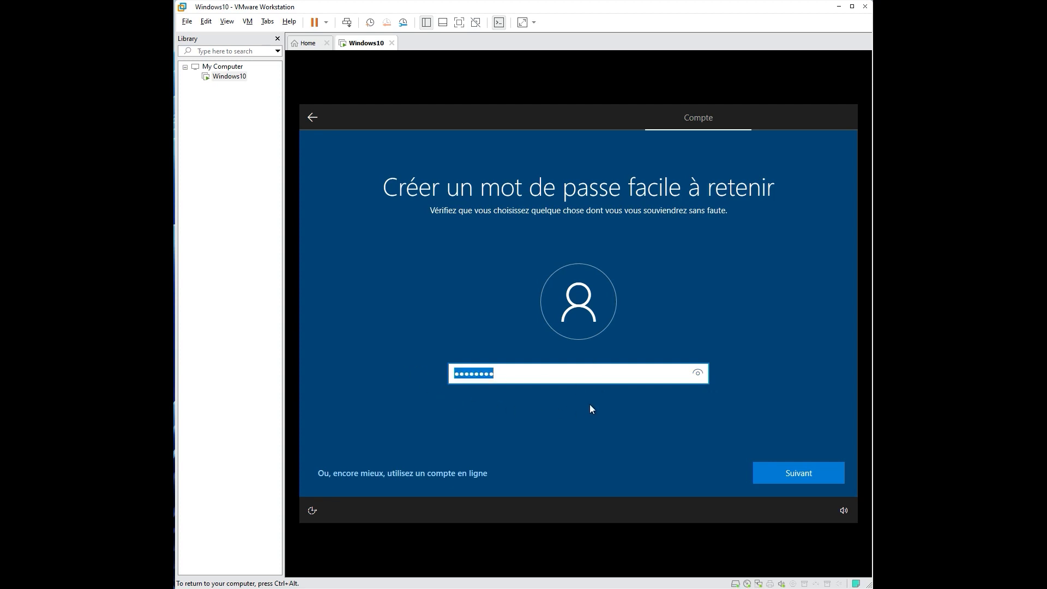
left_click(777, 483)
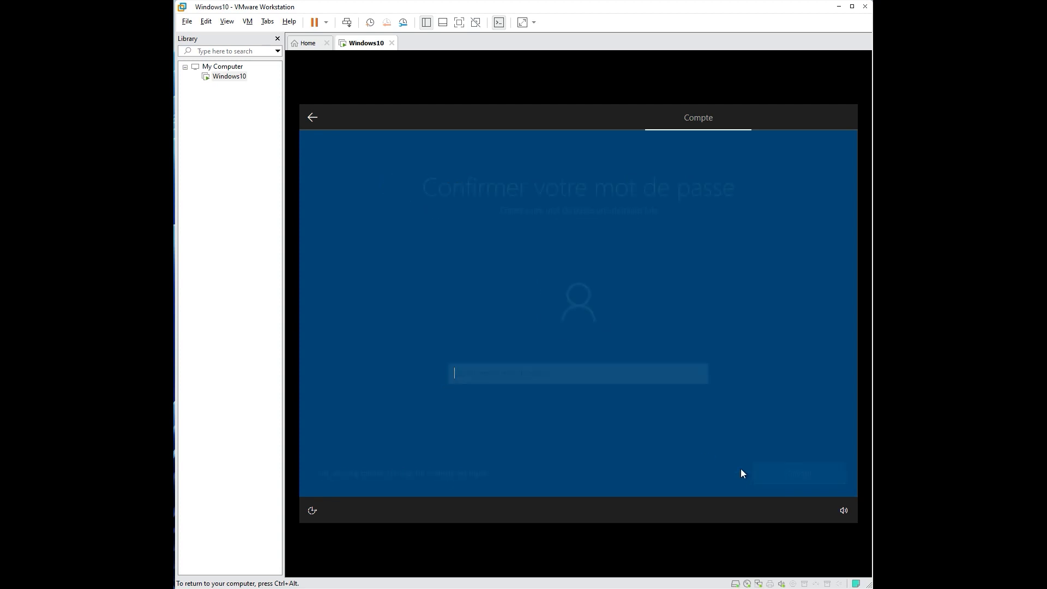
type("•••••")
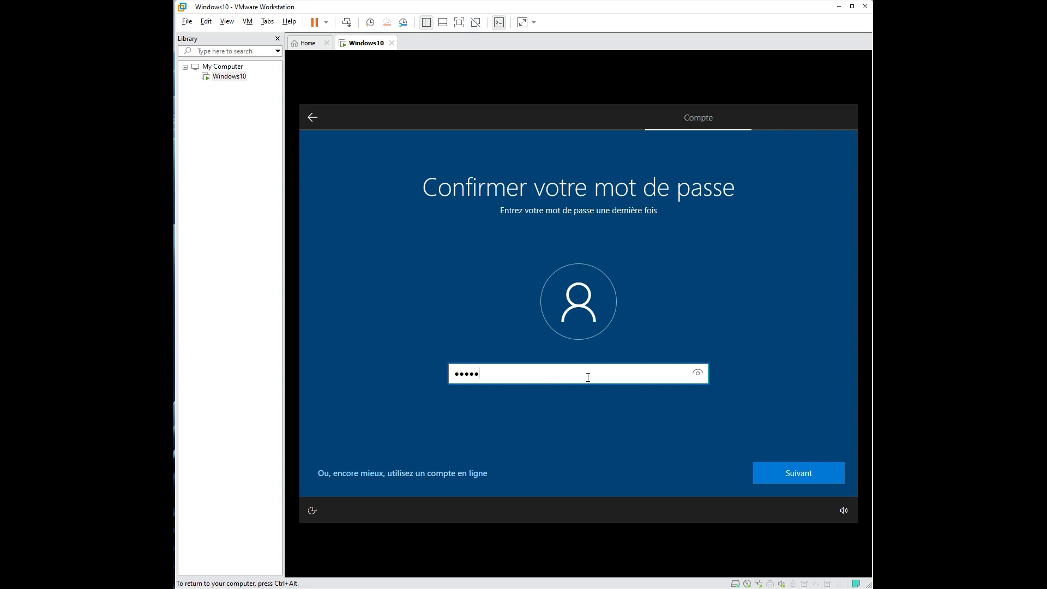
type("•••")
key("Return")
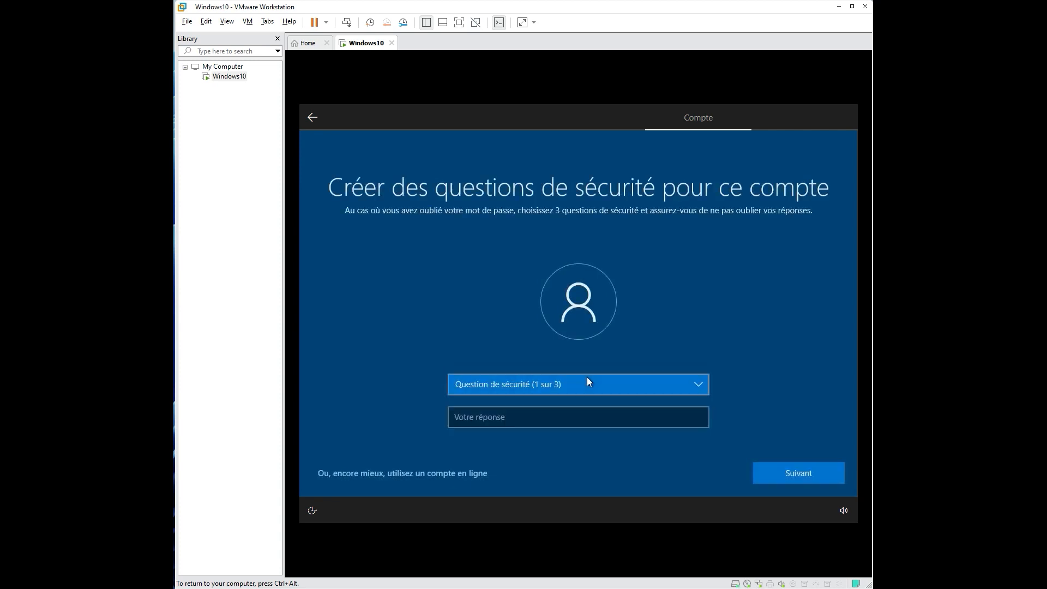
Step: Pick the first pet's name question and answer it 'toto'
left_click(590, 392)
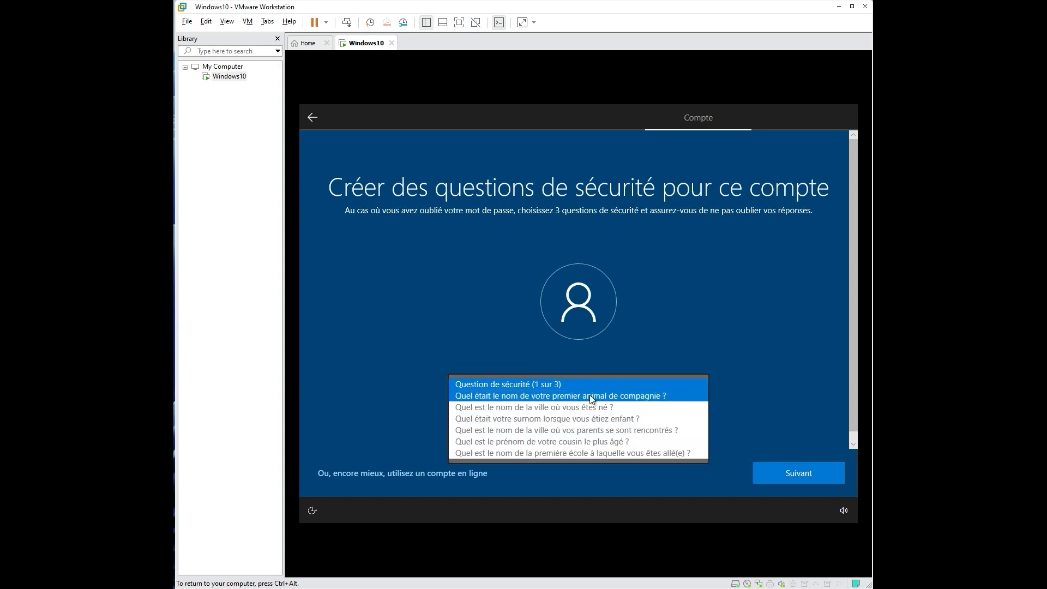
left_click(590, 395)
left_click(509, 423)
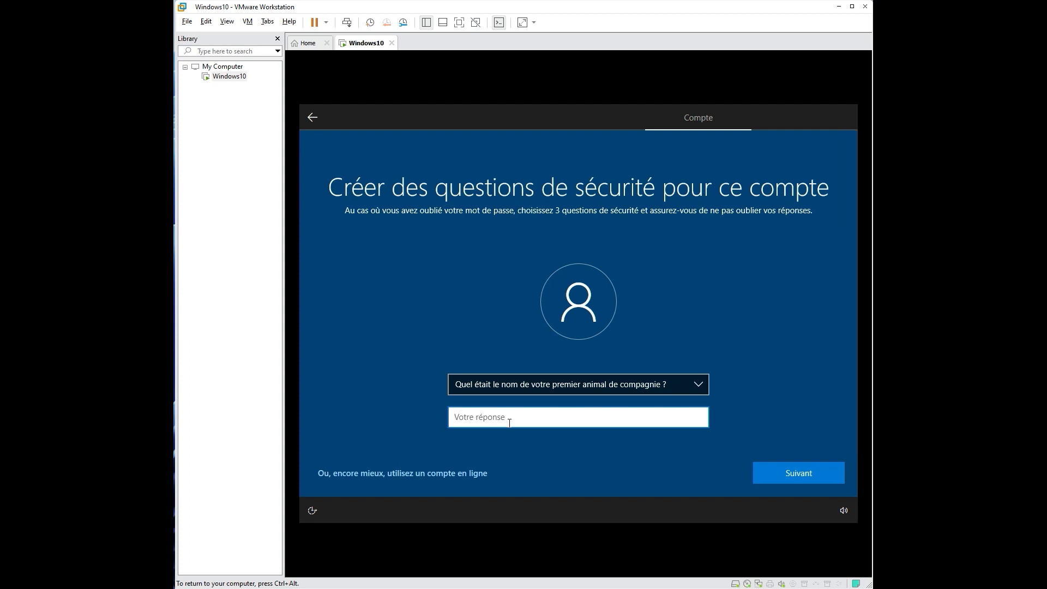
type("toot")
key("BackSpace")
key("BackSpace")
type("to")
left_click(773, 476)
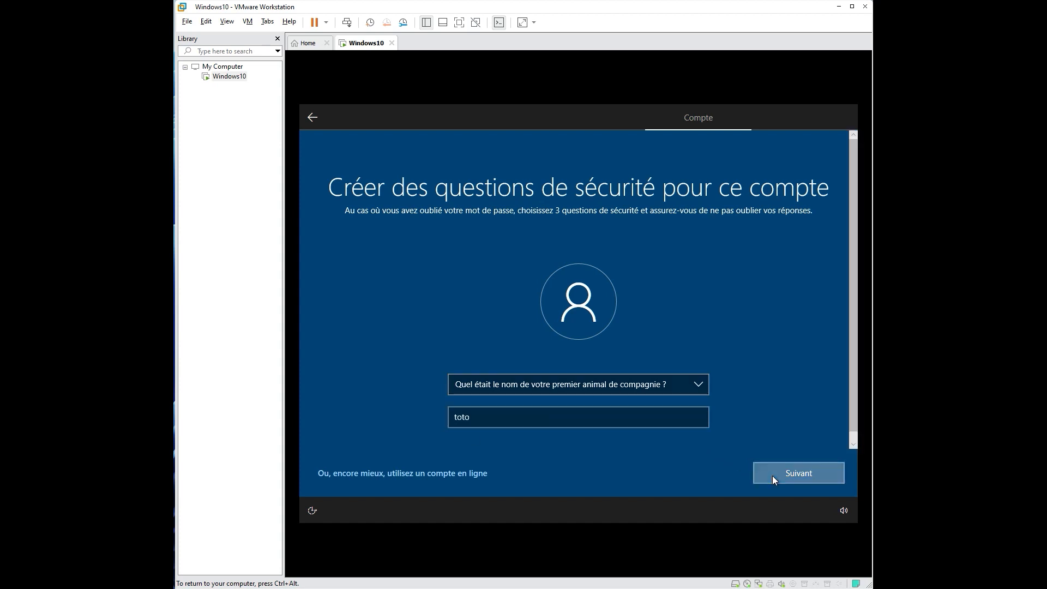
type("toto")
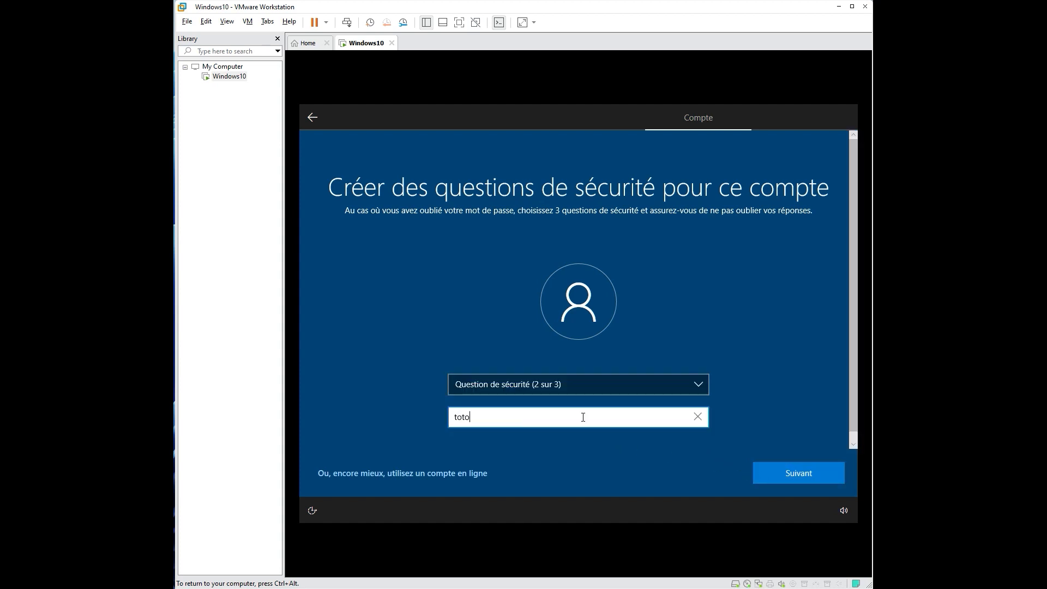
left_click(787, 472)
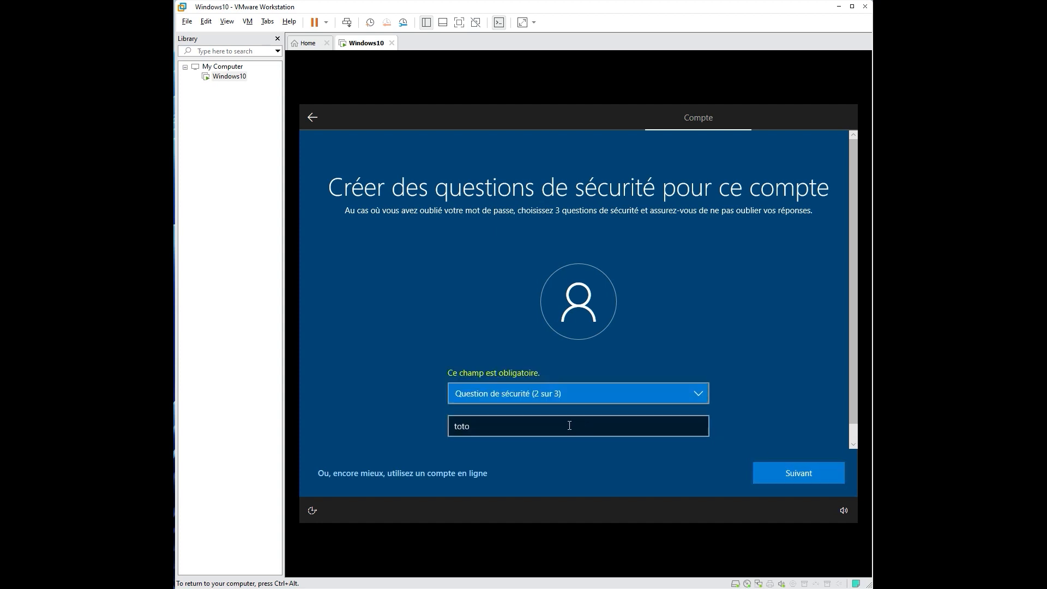
left_click(576, 386)
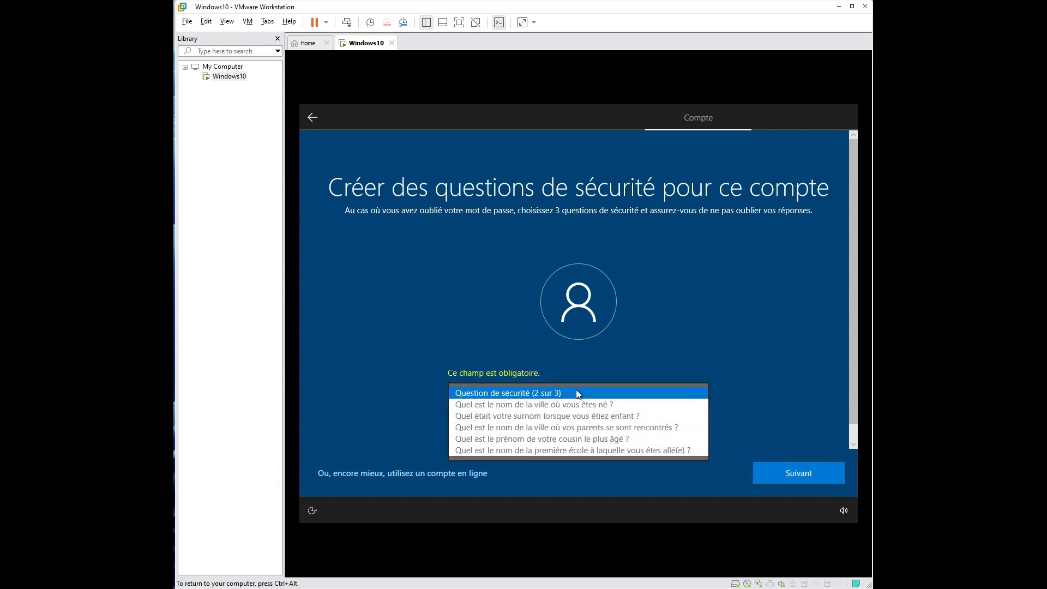
left_click(525, 428)
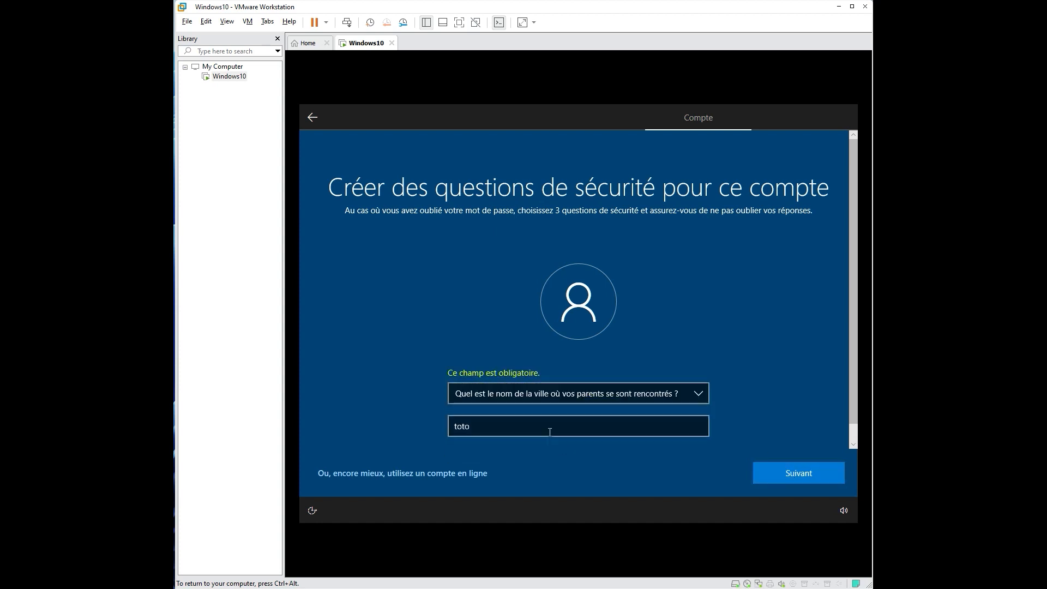
left_click(466, 427)
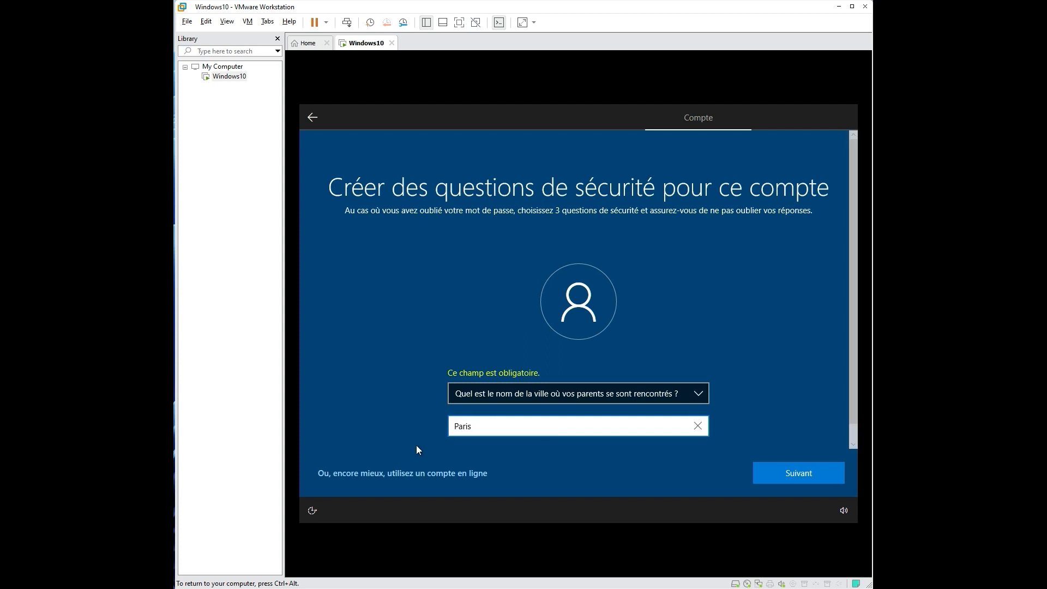
left_click(787, 480)
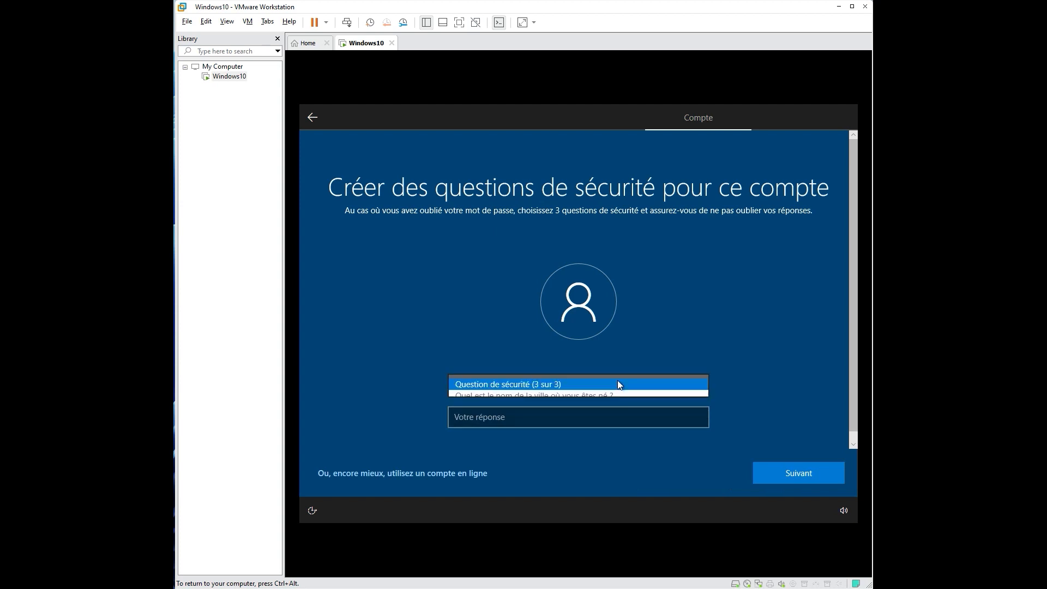
left_click(618, 380)
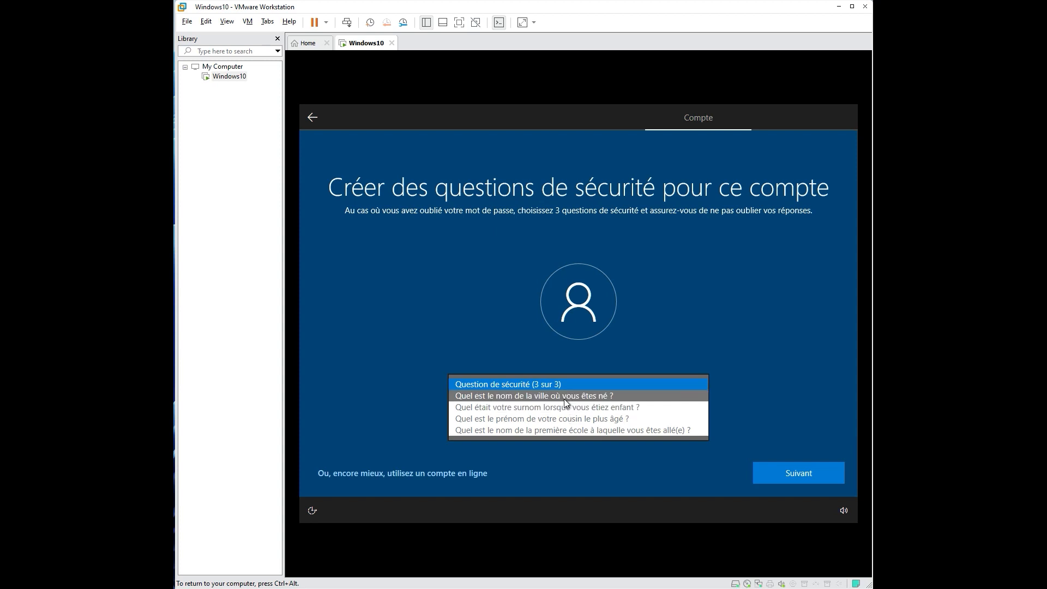
left_click(564, 396)
left_click(550, 417)
type("Paris")
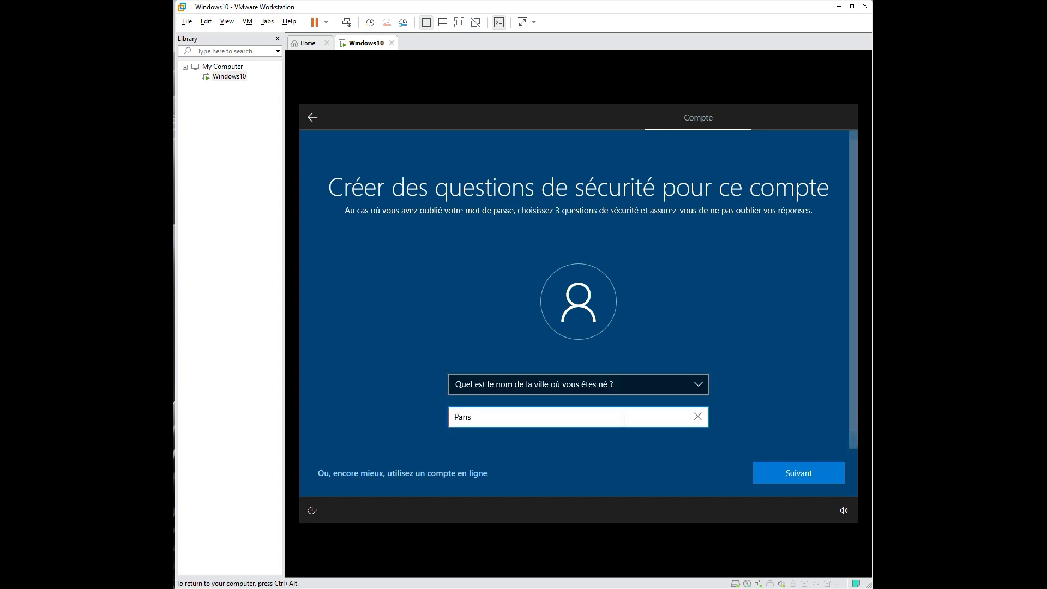
left_click(771, 474)
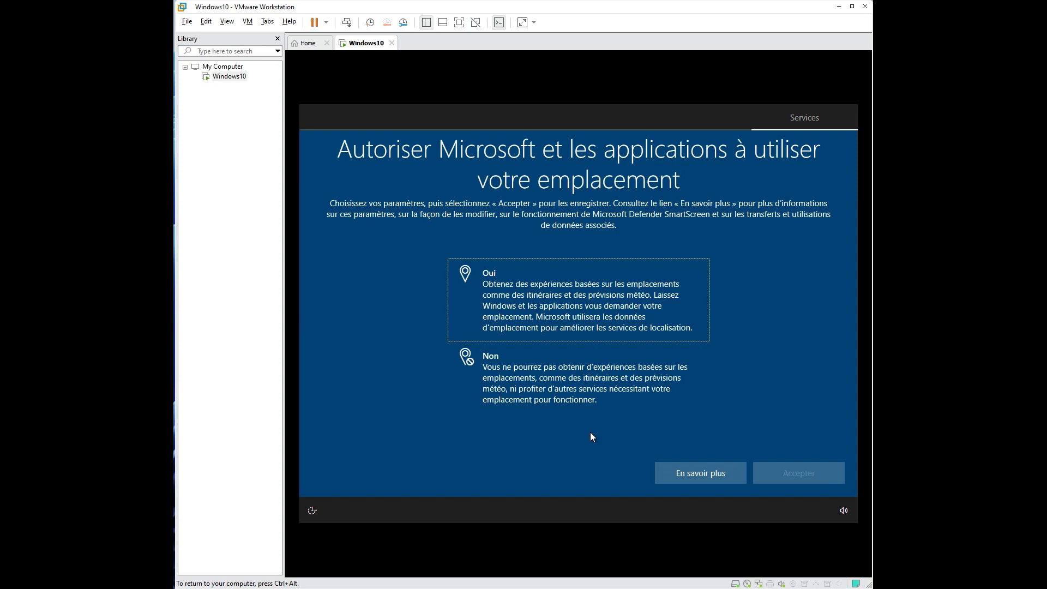
Step: Refuse location access and Localiser mon appareil, and send only required diagnostic data
left_click(528, 390)
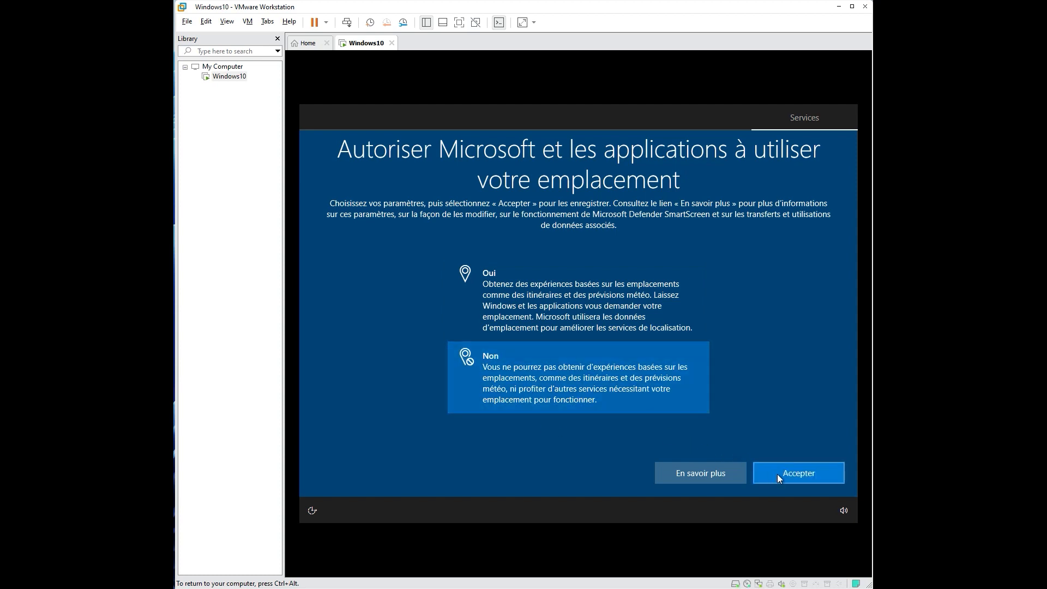
left_click(778, 476)
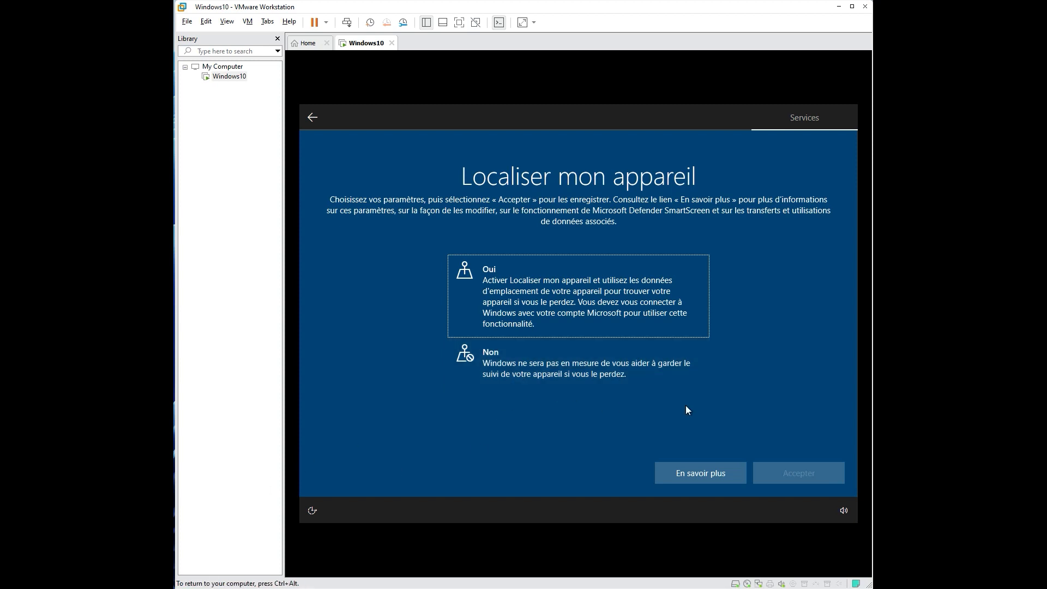
left_click(587, 372)
left_click(767, 471)
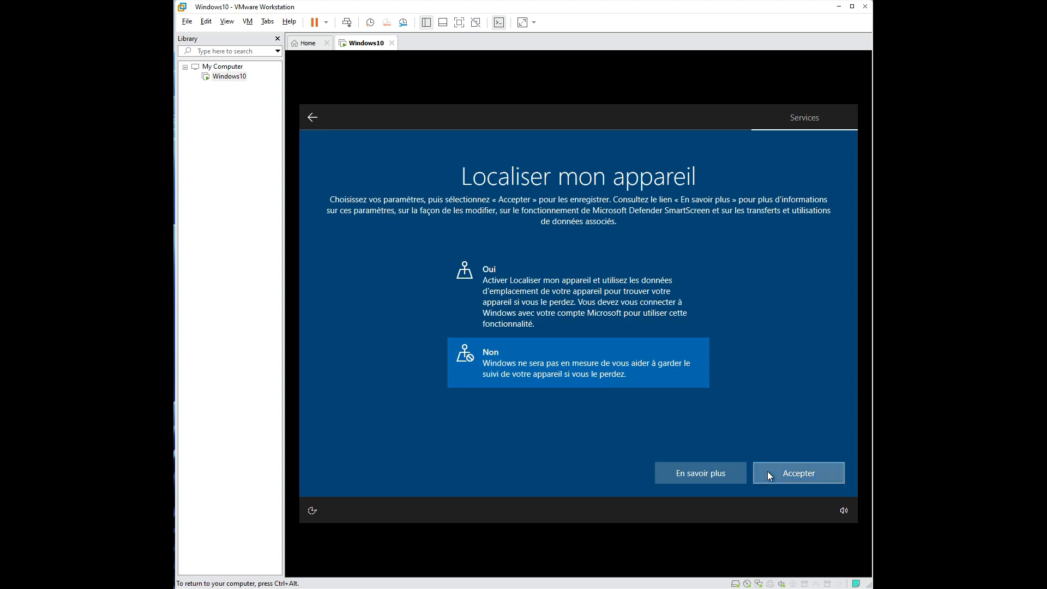
left_click(631, 443)
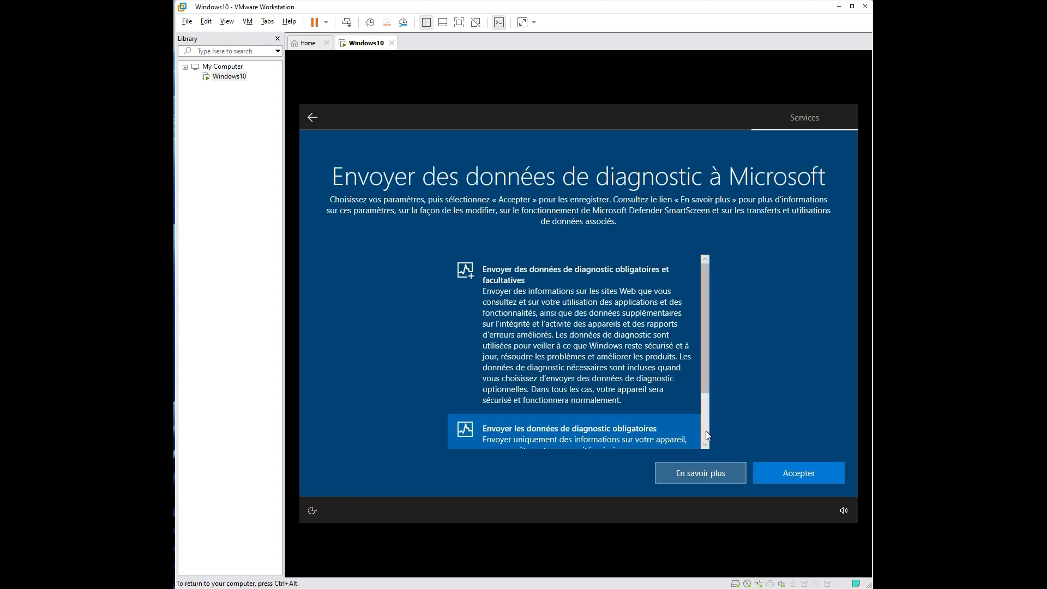
left_click(773, 479)
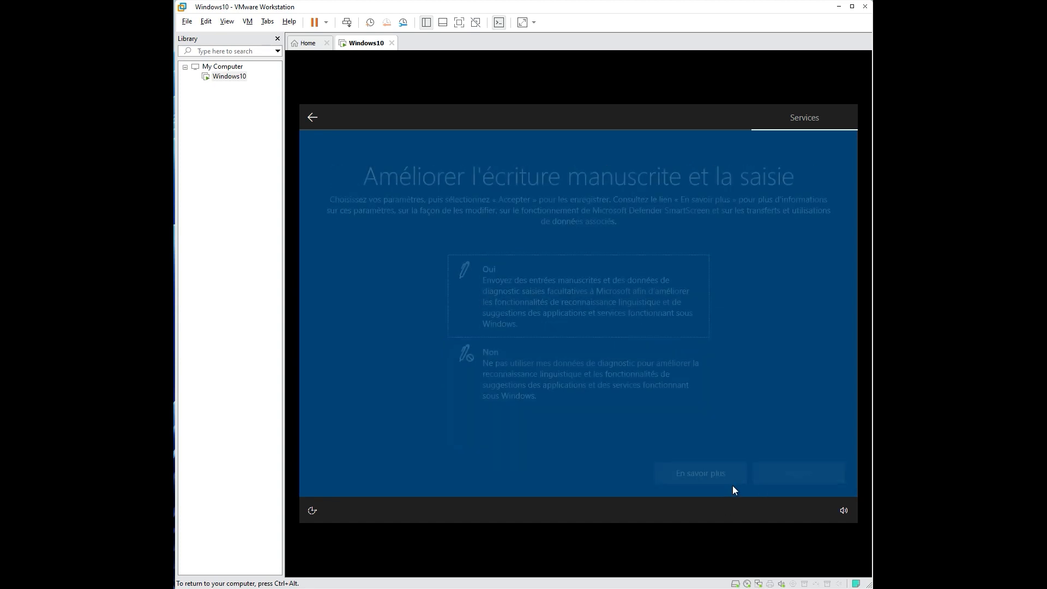
Step: Decline handwriting data, tailored experiences and the advertising ID with Non
left_click(592, 393)
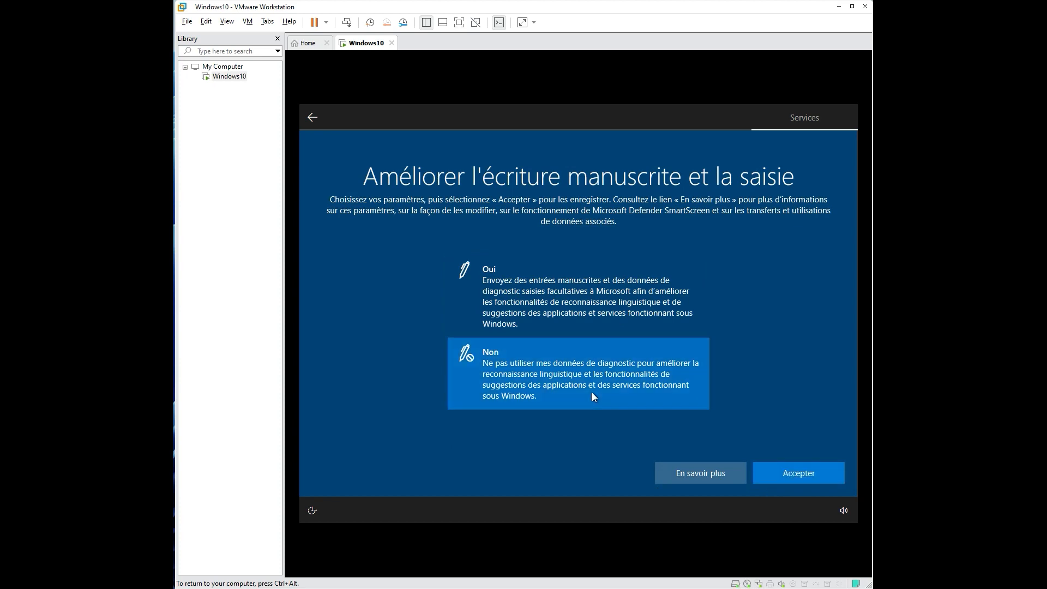
left_click(767, 472)
left_click(620, 384)
left_click(788, 472)
left_click(625, 371)
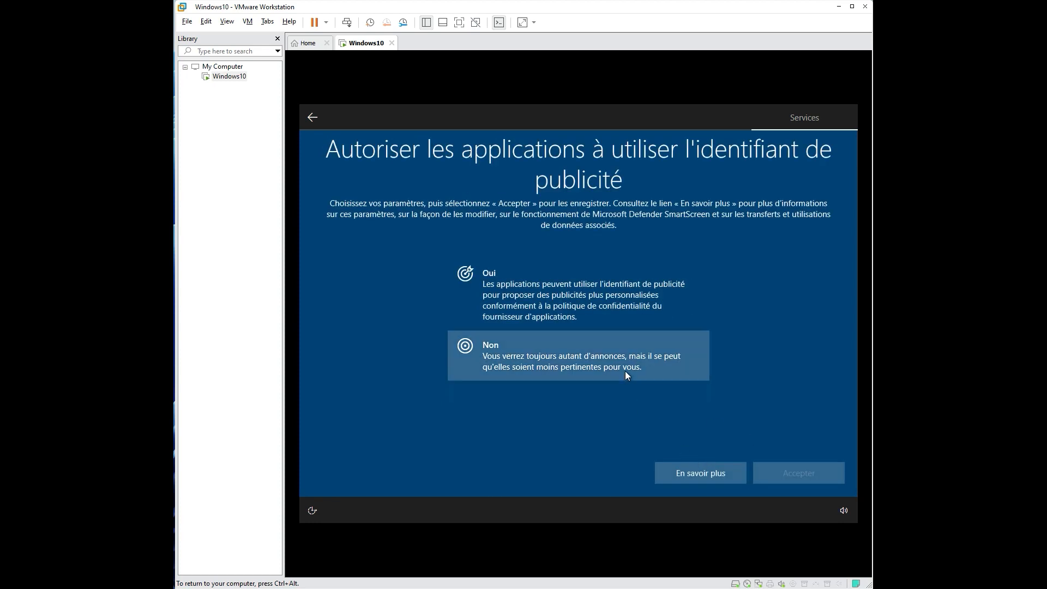
left_click(774, 471)
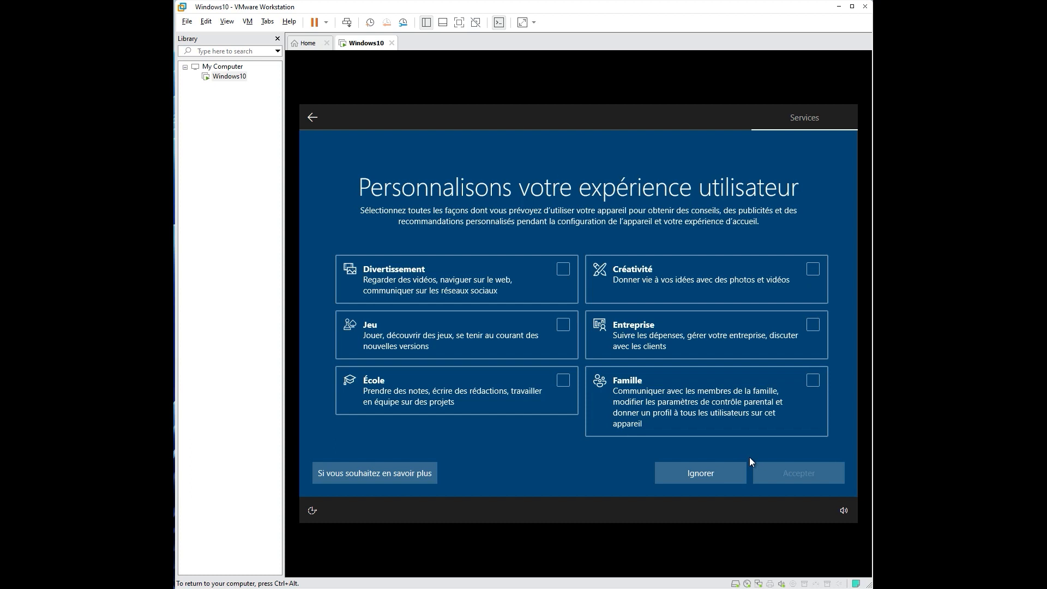
Step: Select Créativité and Jeu as device uses, then decline Cortana with Pas maintenant
left_click(813, 271)
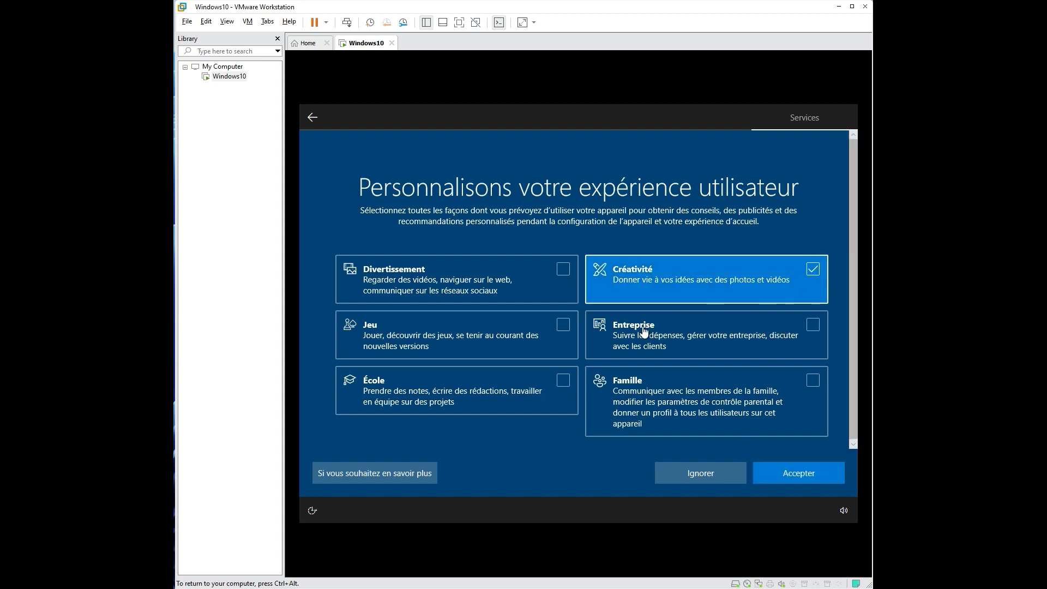
left_click(565, 327)
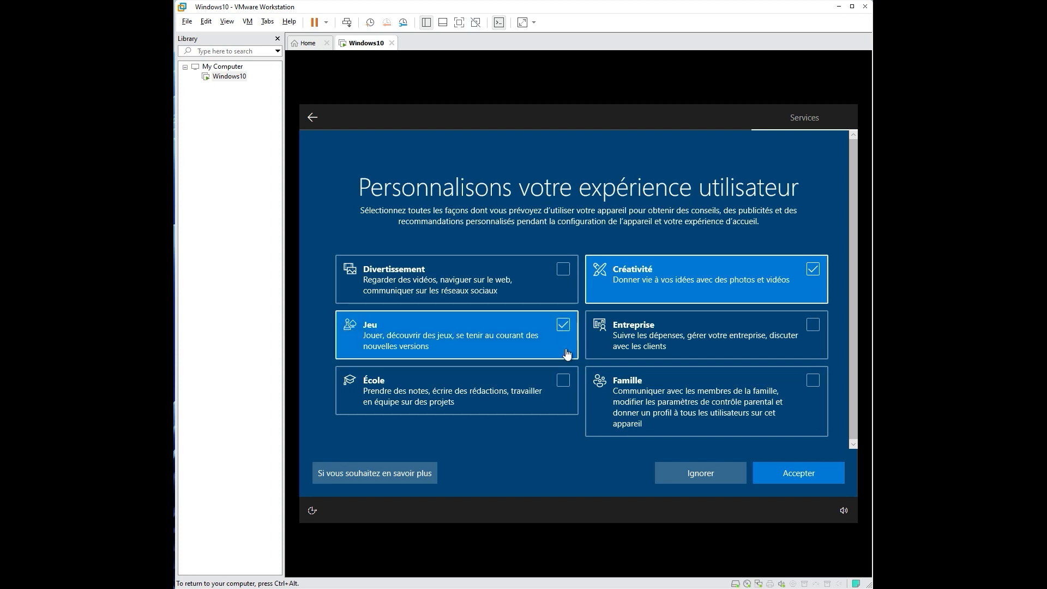
left_click(769, 479)
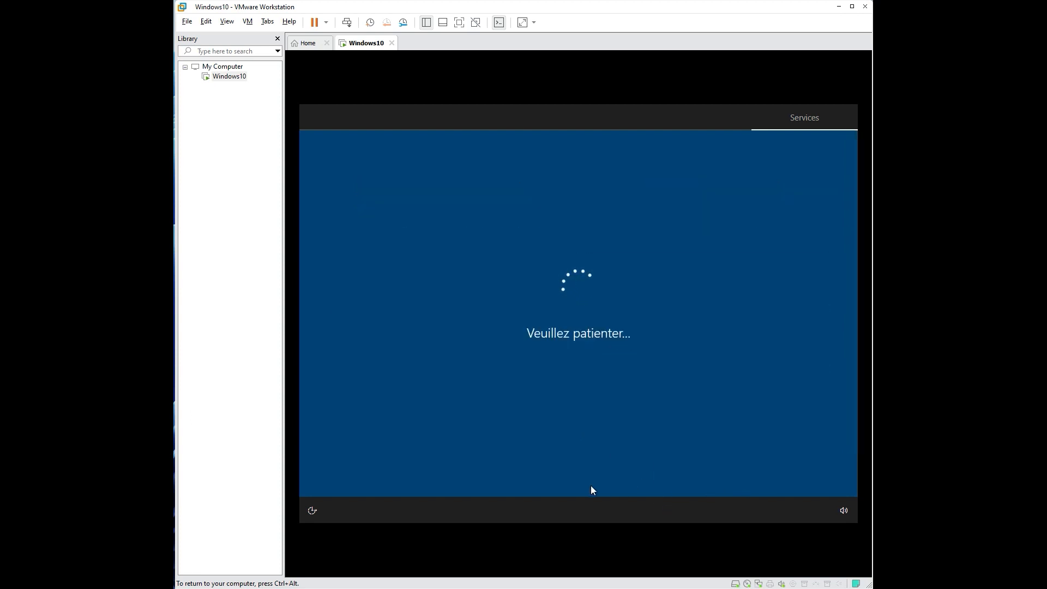
key("ctrl+alt")
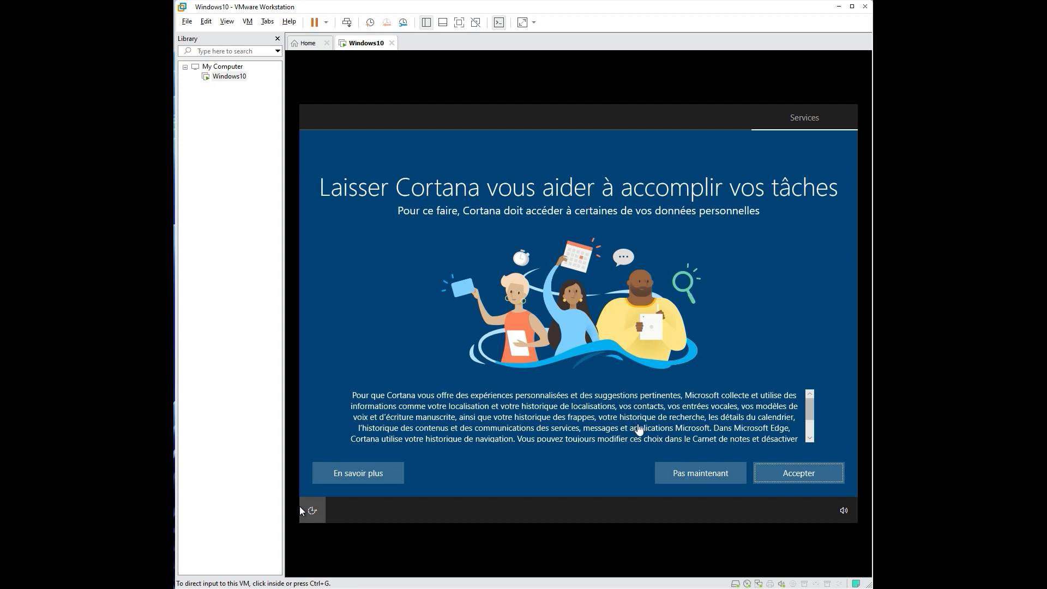
left_click(696, 472)
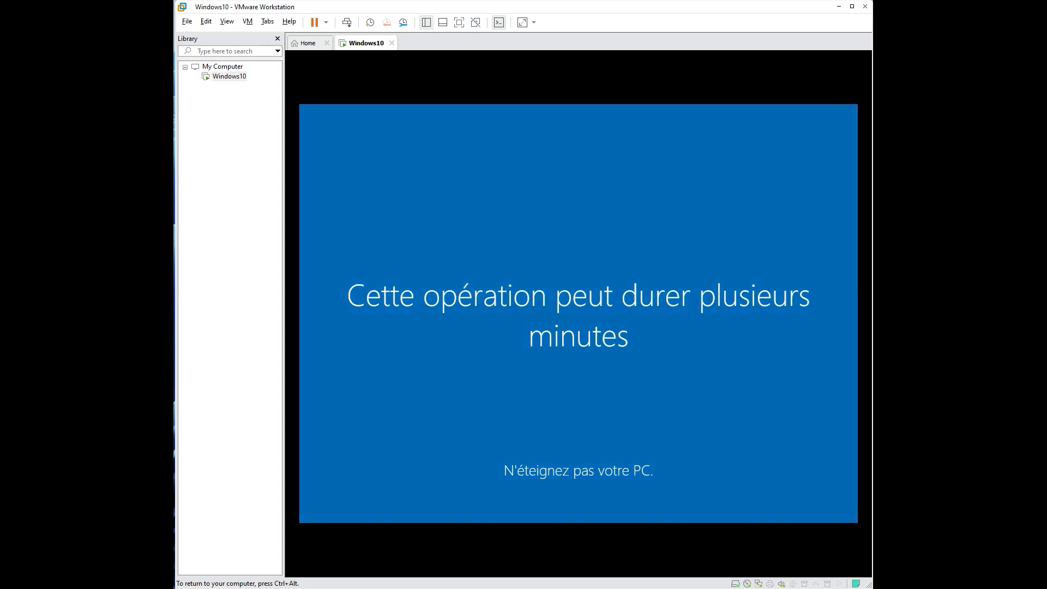
Step: Release input to the host with Ctrl+Alt while Windows finishes setup and reaches the desktop
key("ctrl+alt")
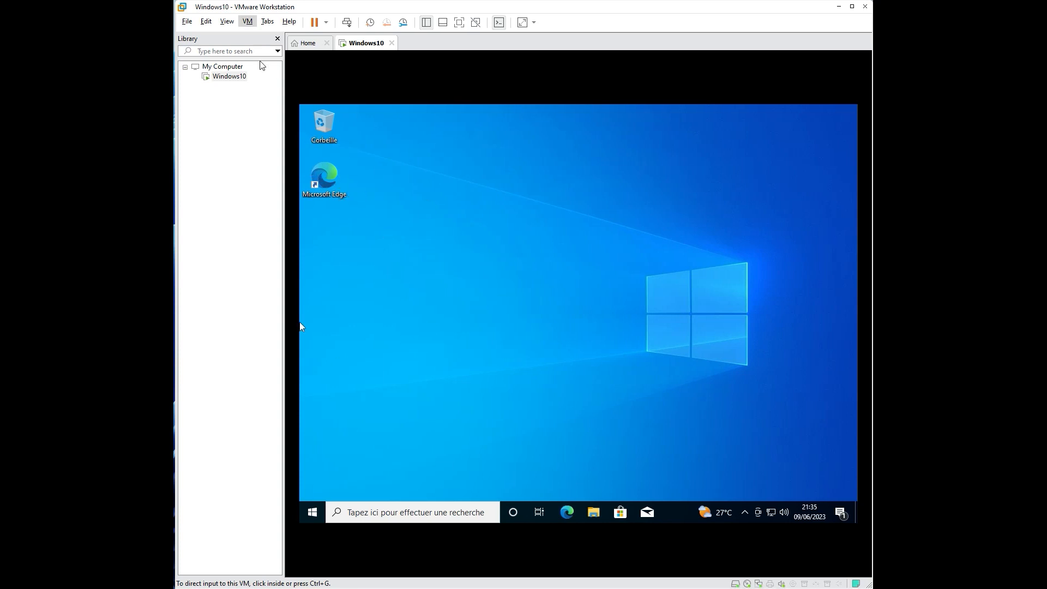
Step: Mount the VMware Tools disc from the VM menu and answer AutoPlay with Ne rien faire
left_click(247, 22)
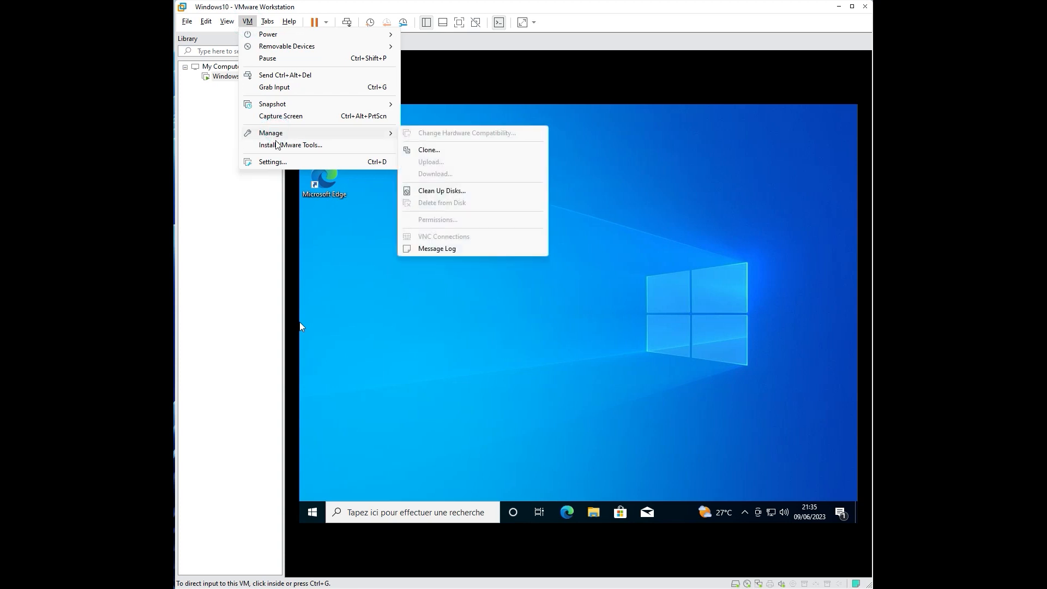
left_click(279, 146)
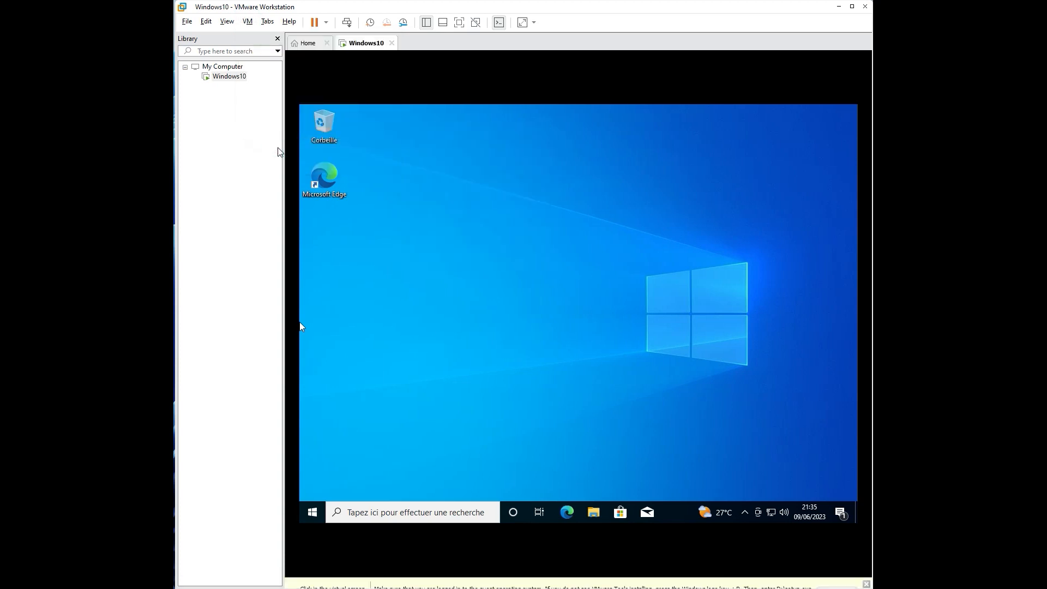
left_click(290, 155)
left_click(720, 475)
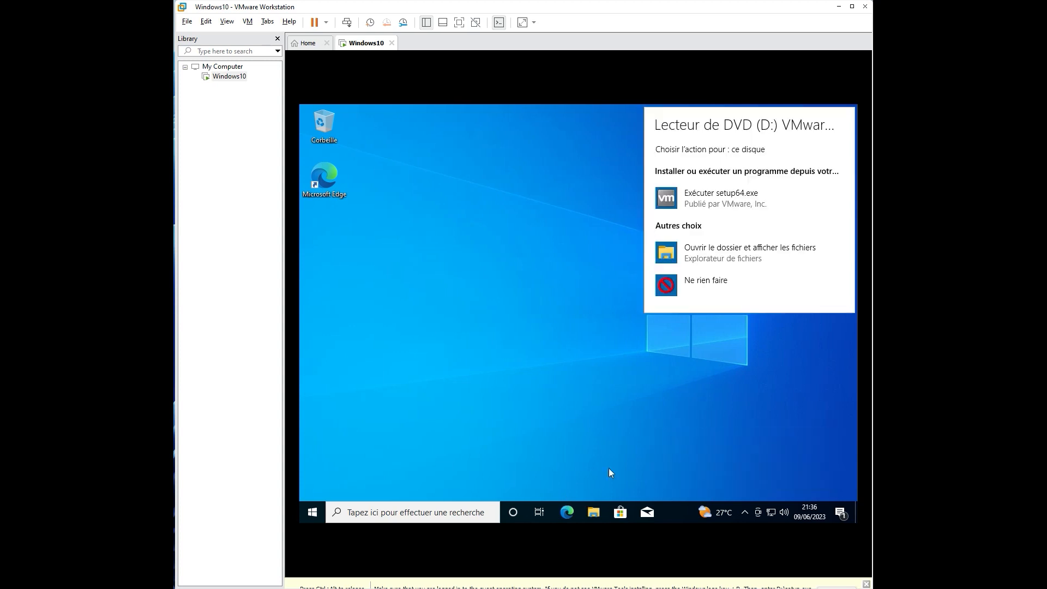
left_click(688, 283)
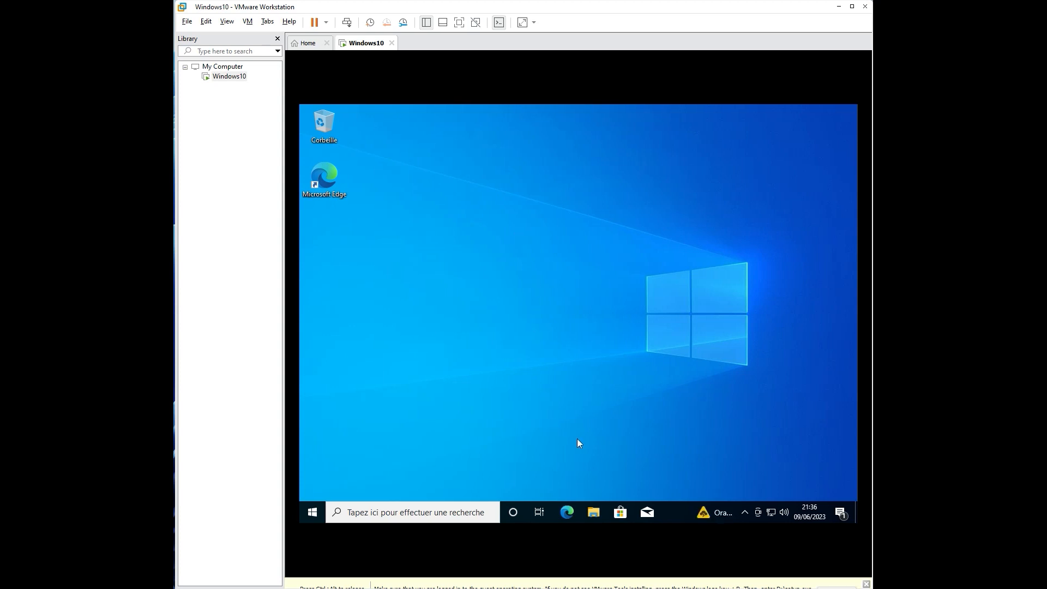
Step: Launch the VMware Tools installer from the DVD drive under Ce PC, allowing it to make changes
left_click(599, 518)
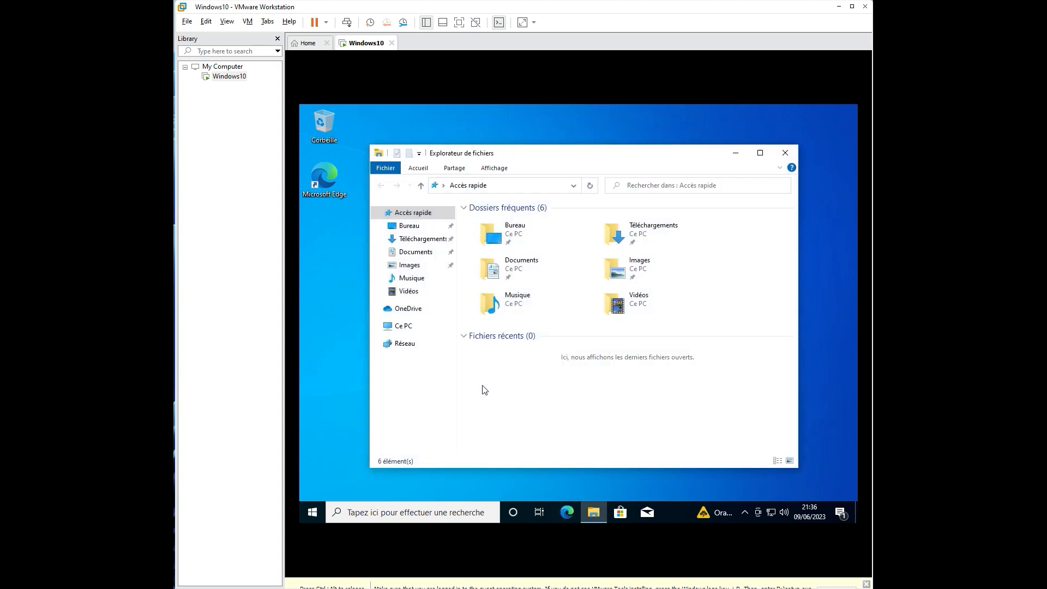
left_click(405, 327)
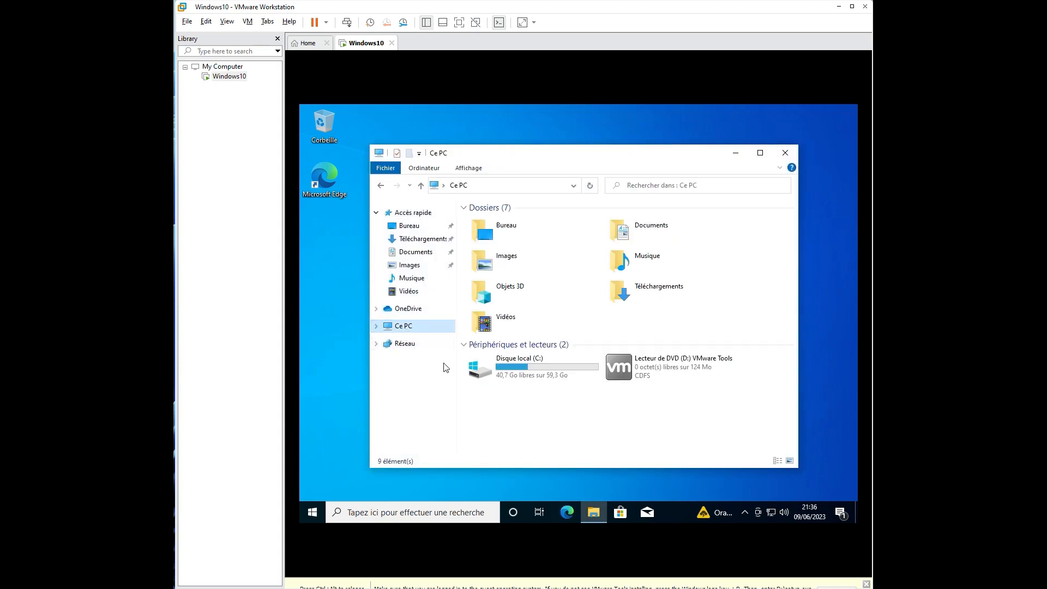
left_click(645, 378)
double_click(649, 378)
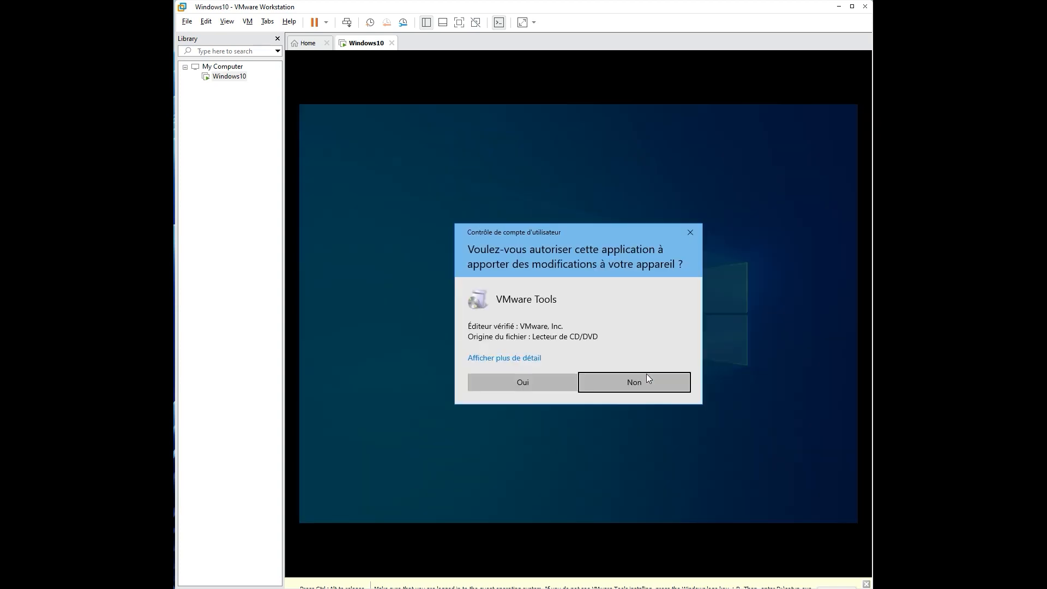
left_click(513, 377)
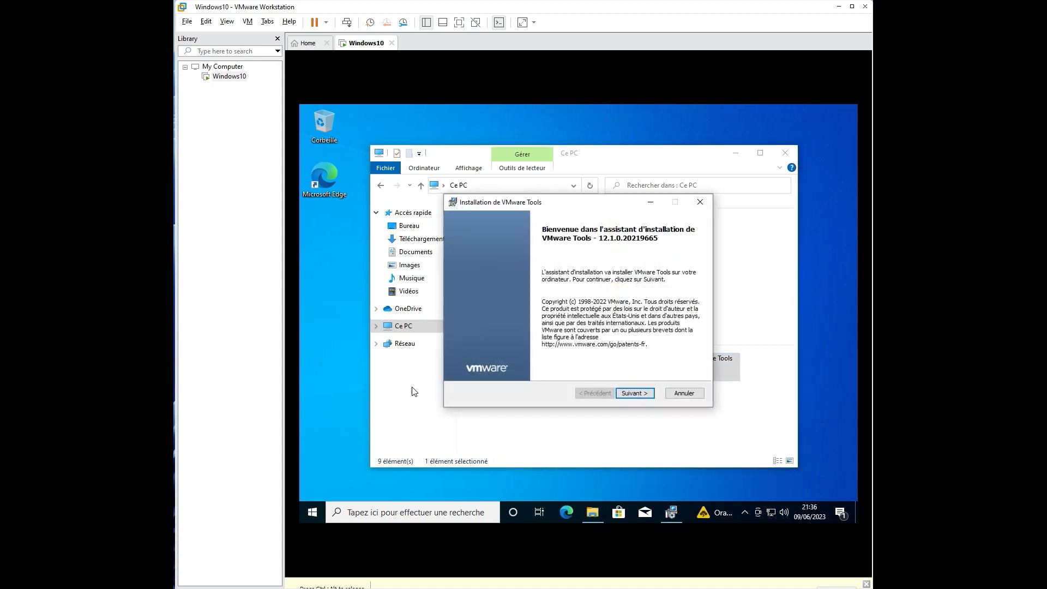
Step: Install VMware Tools using the Complète setup type
left_click(641, 394)
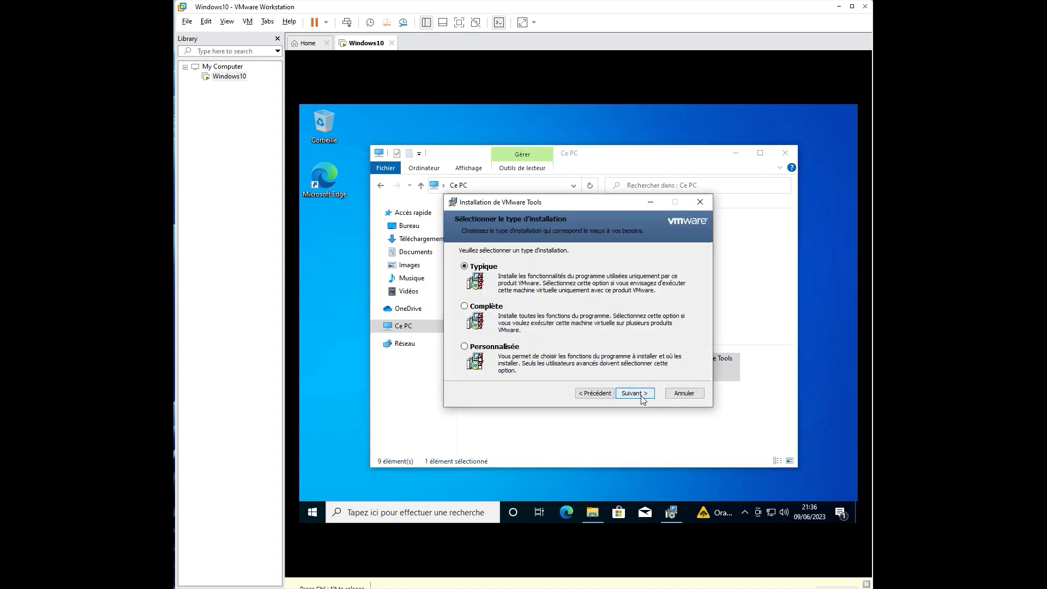
left_click(487, 308)
left_click(643, 395)
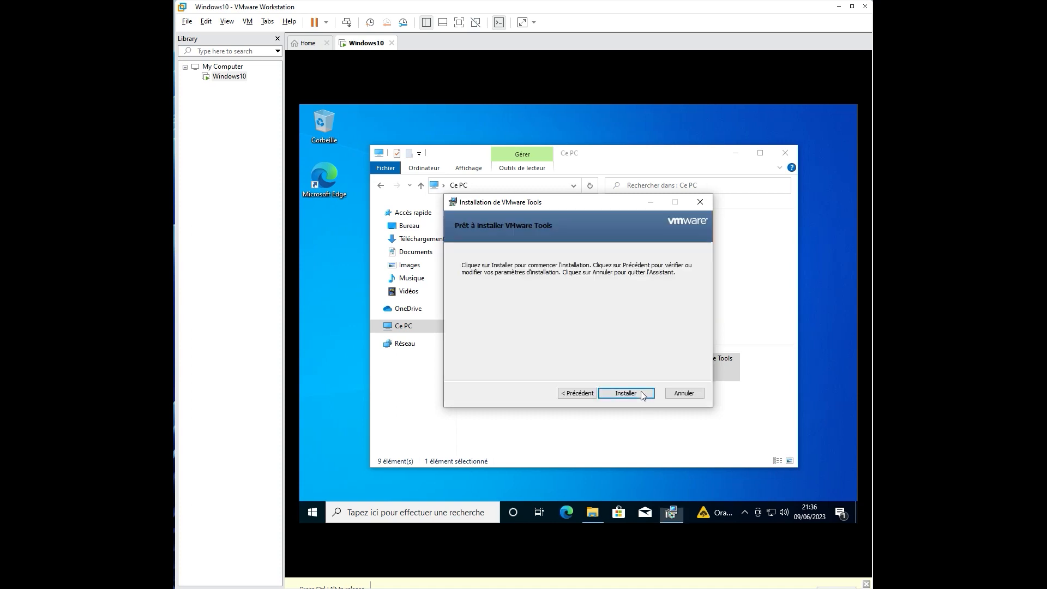
left_click(624, 397)
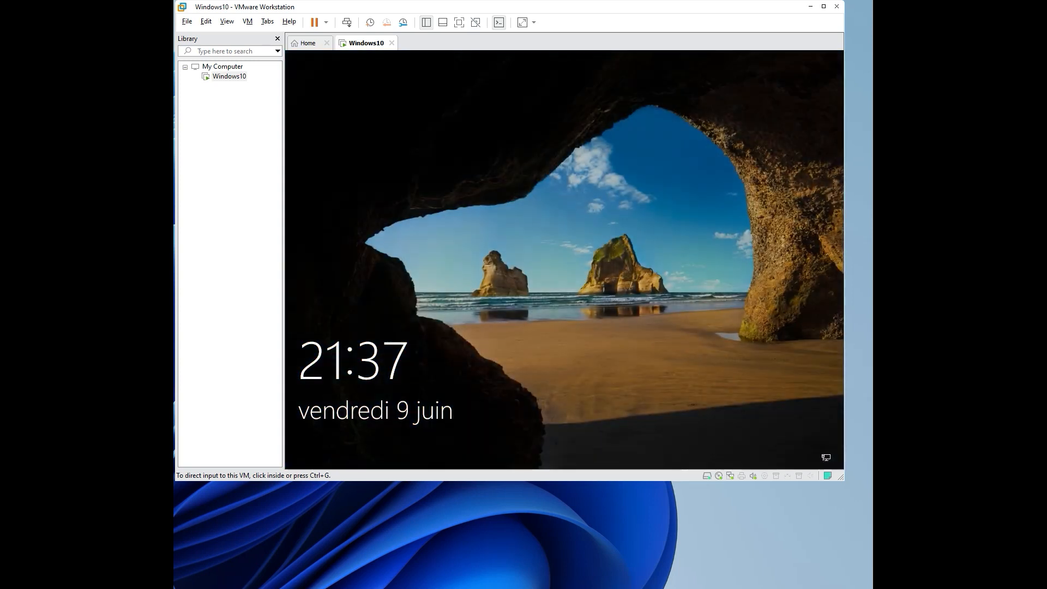
Step: Sign in from the lock screen by entering the account password in Mot de passe
left_click(396, 202)
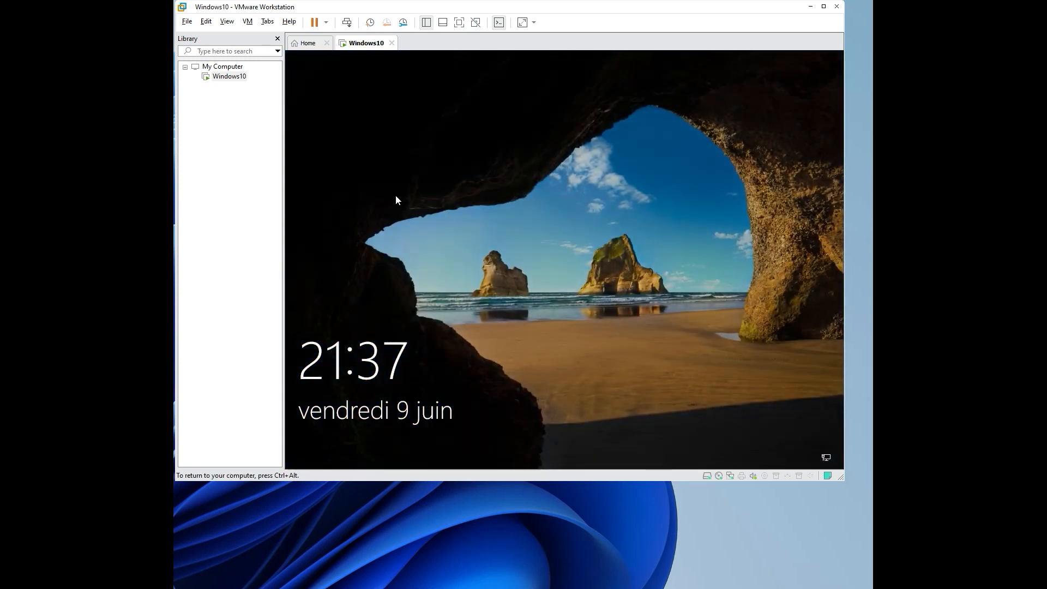
type("•")
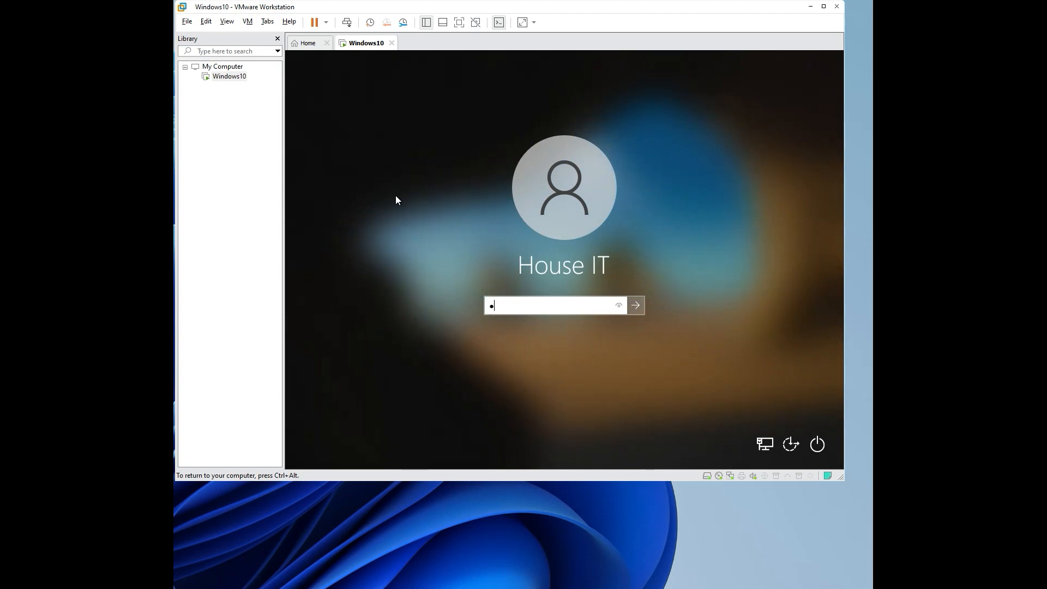
type("•••••••")
key("Return")
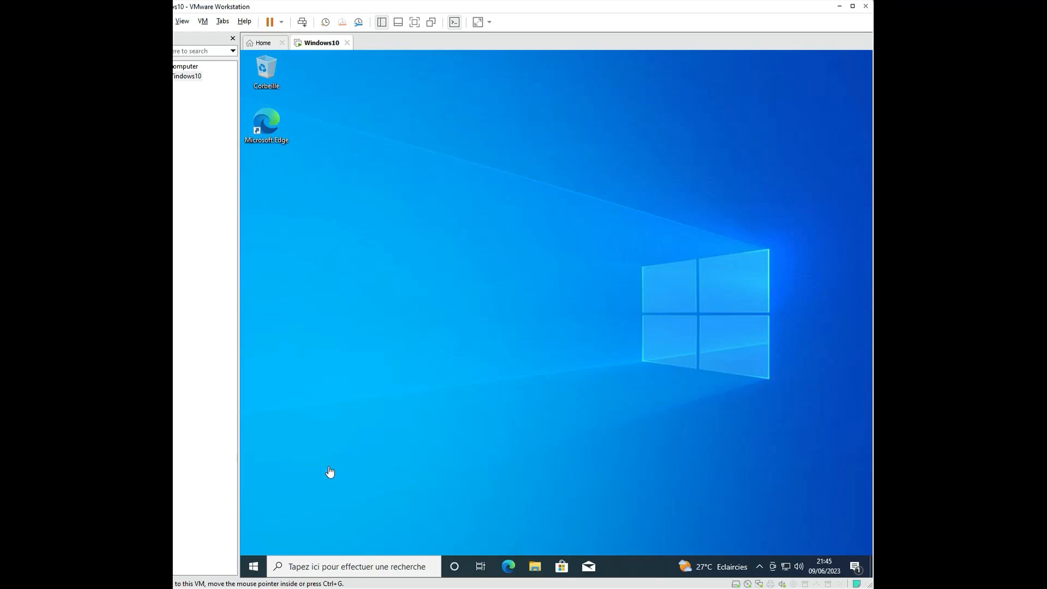
left_click(255, 566)
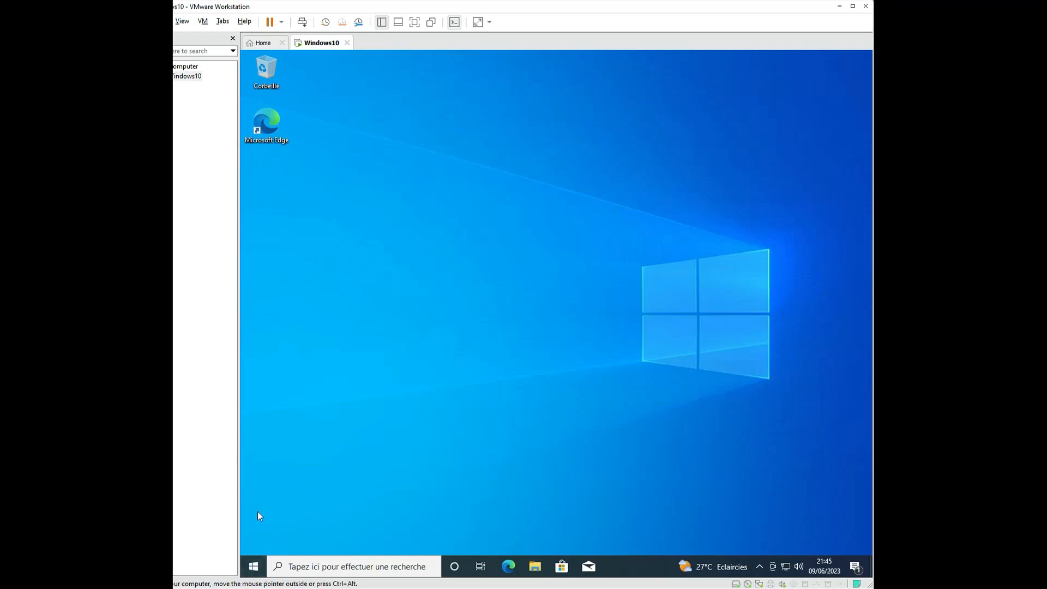
left_click(250, 565)
scroll(334, 402, "down", 2)
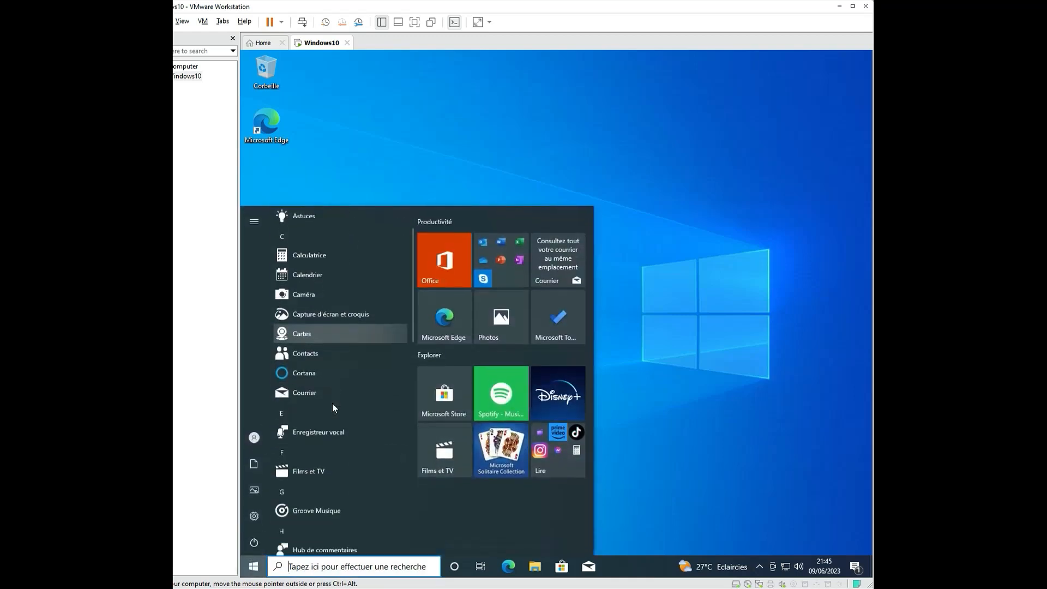
scroll(333, 411, "down", 3)
scroll(334, 411, "up", 5)
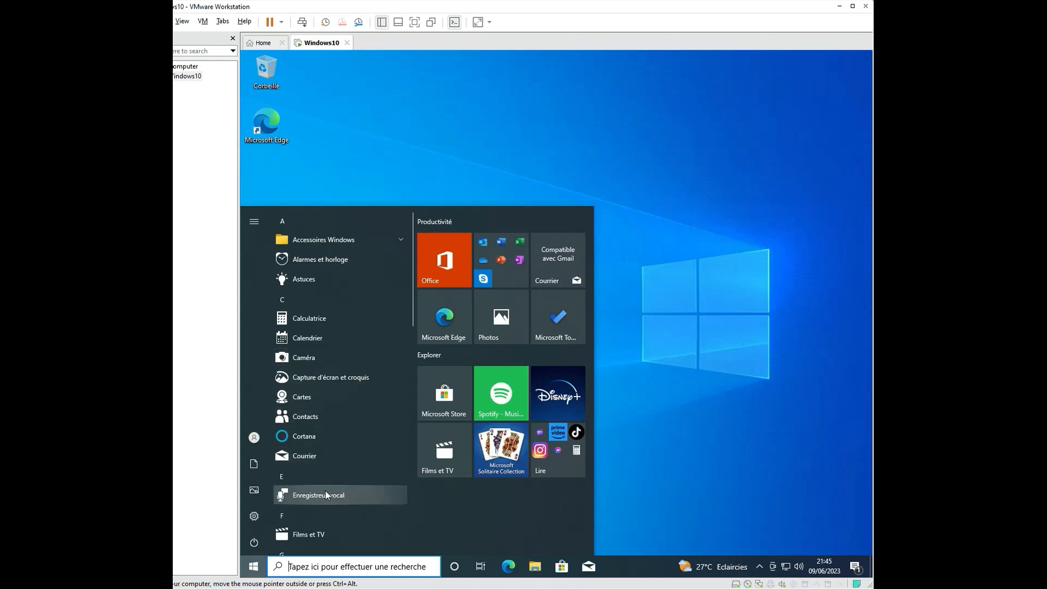
left_click(253, 567)
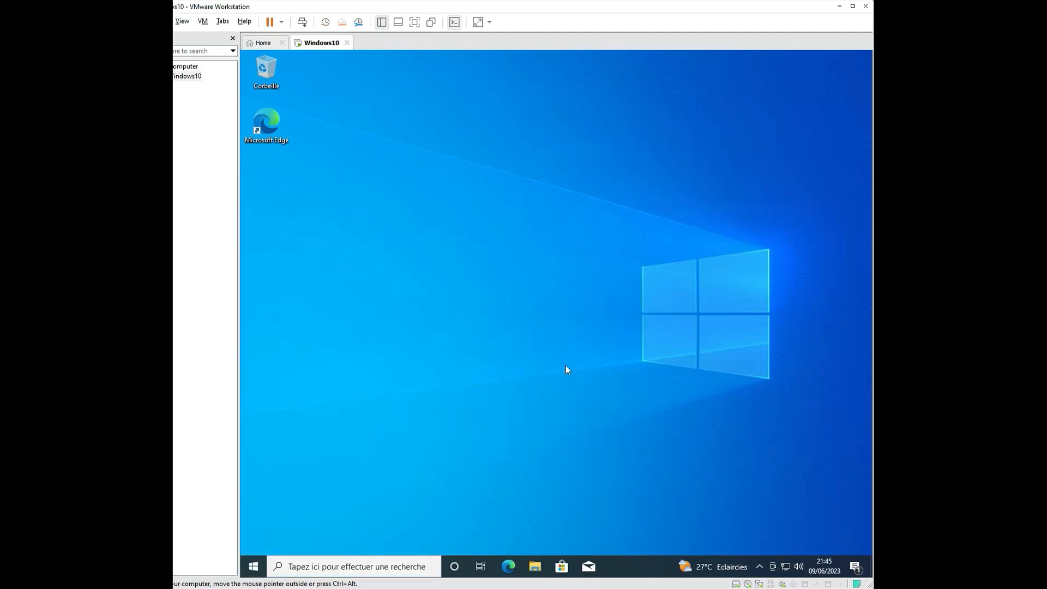